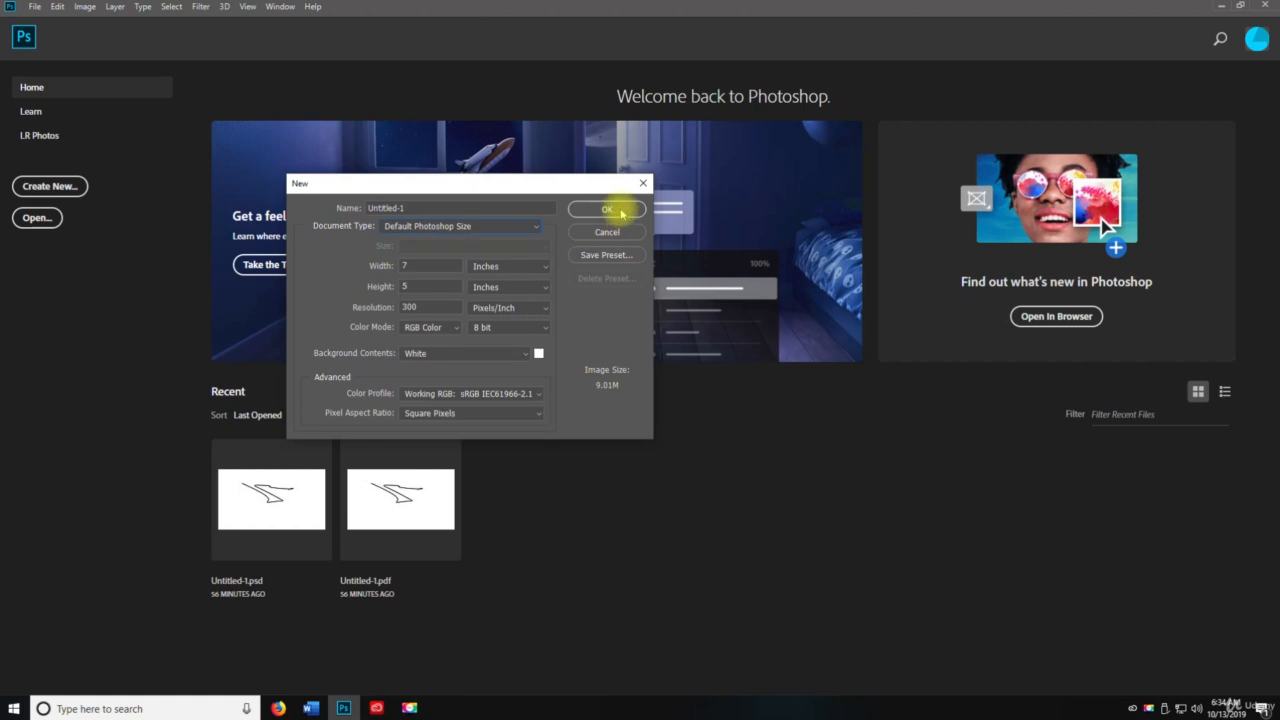
Step: Create a 7 × 5 inch, 300 pixels/inch RGB document with white contents and unlock its background layer
left_click(618, 210)
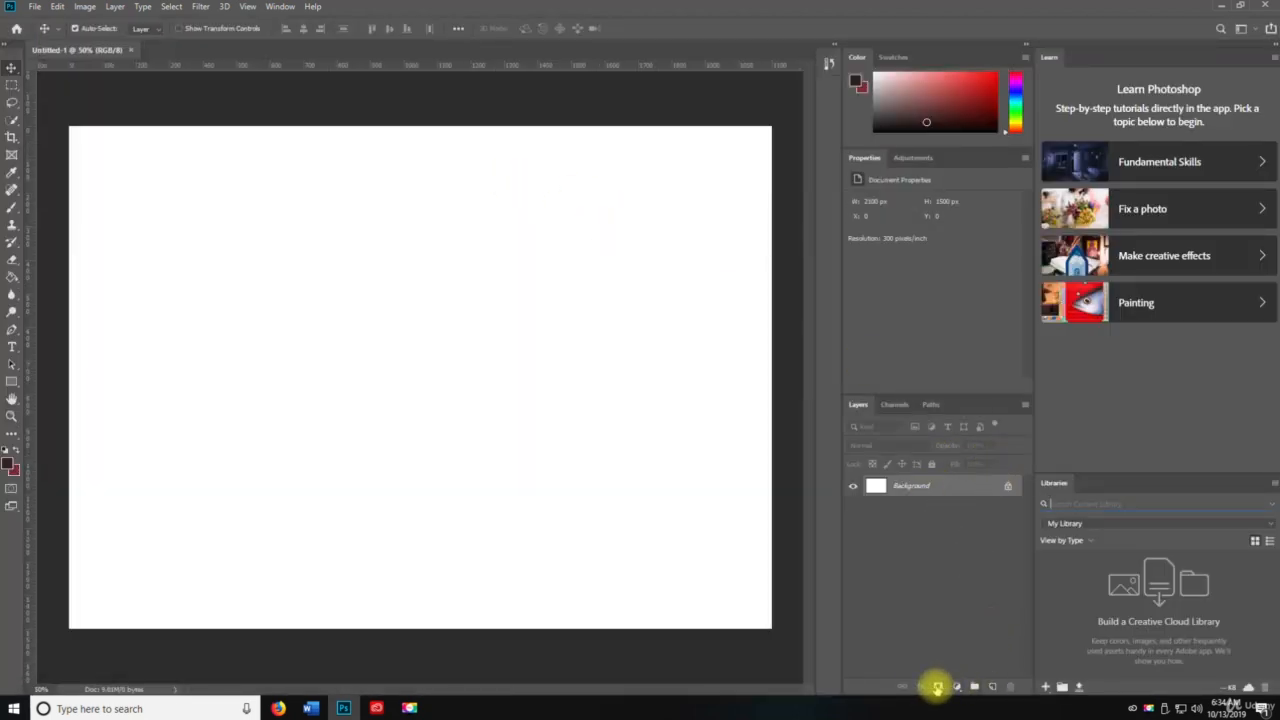
left_click(1006, 484)
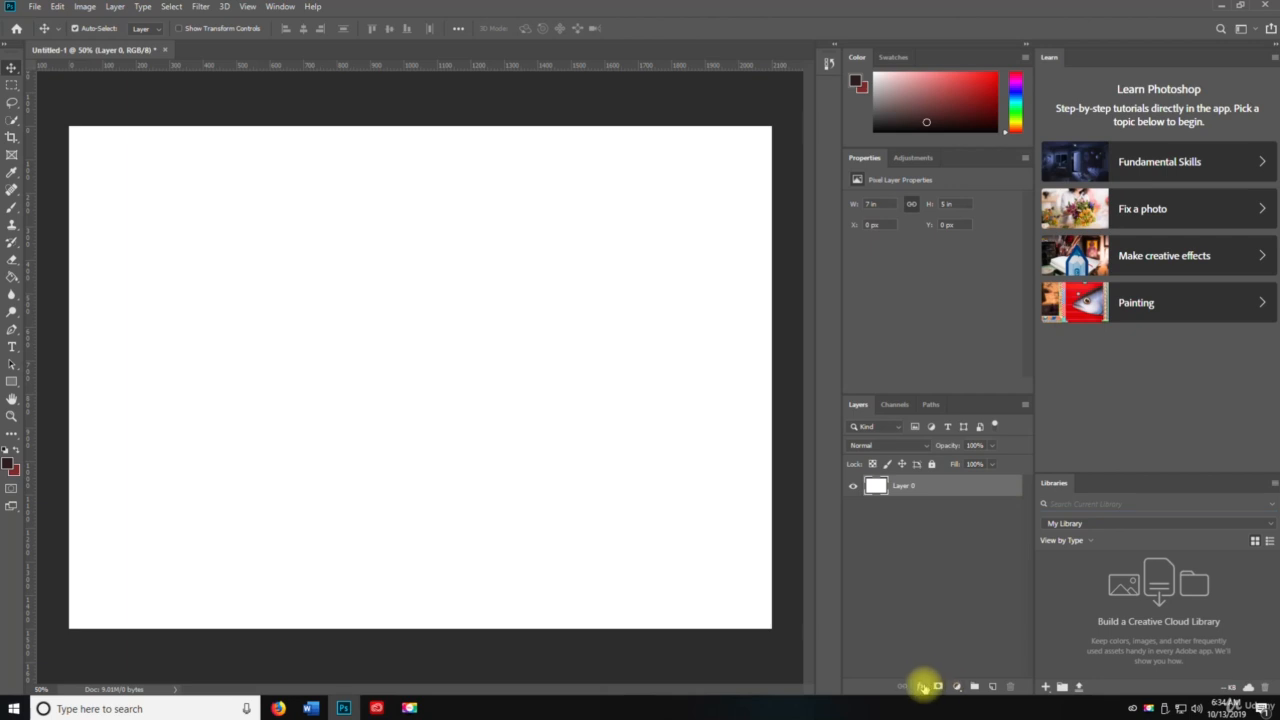
left_click(921, 687)
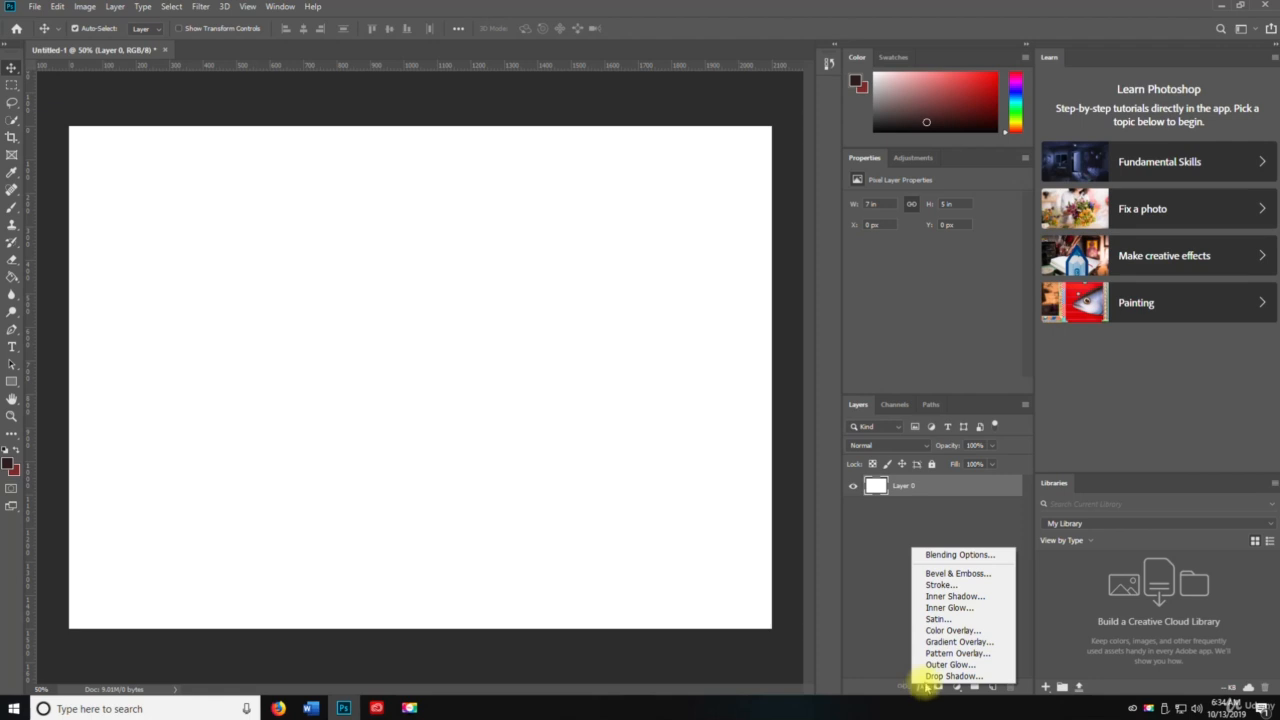
left_click(200, 12)
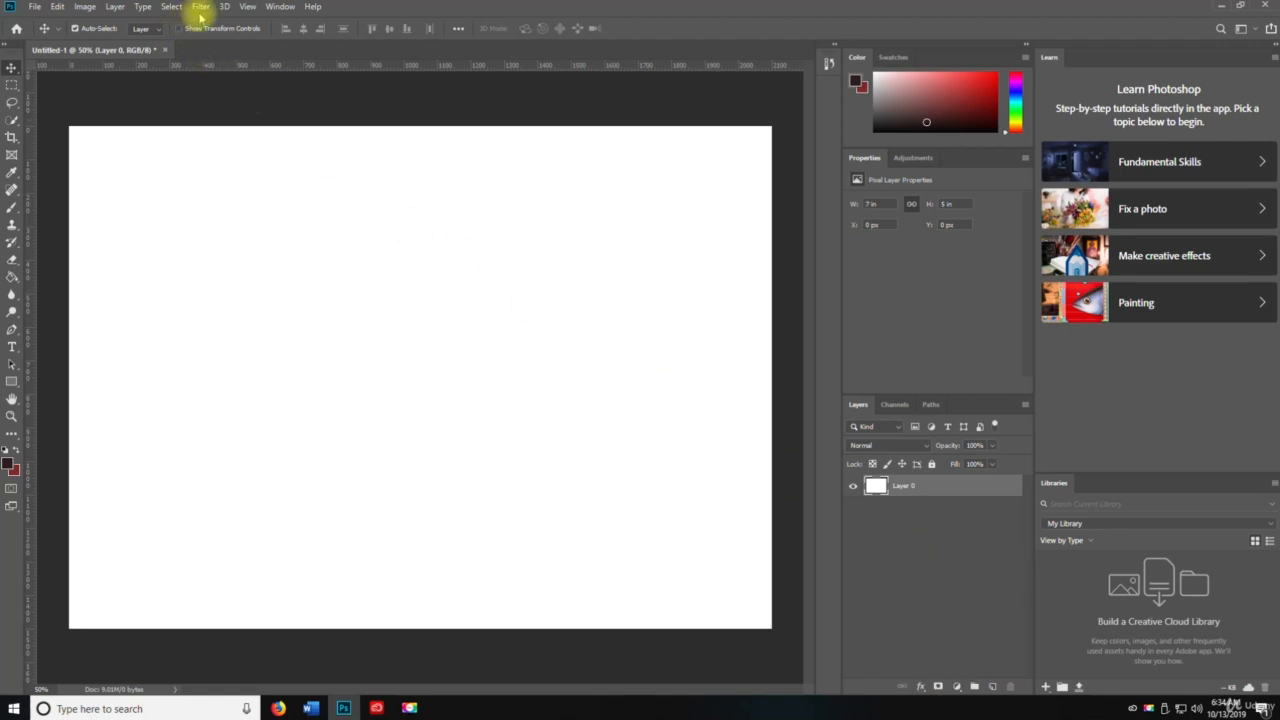
left_click(200, 15)
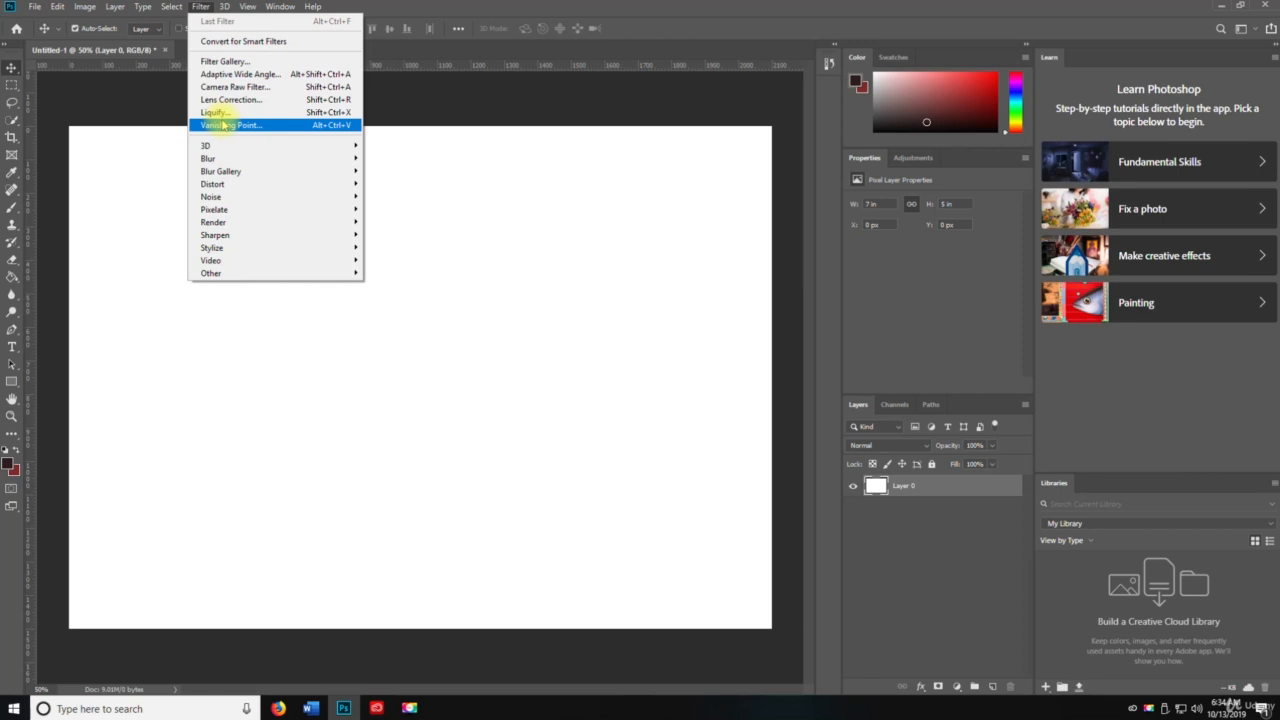
mouse_move(228, 172)
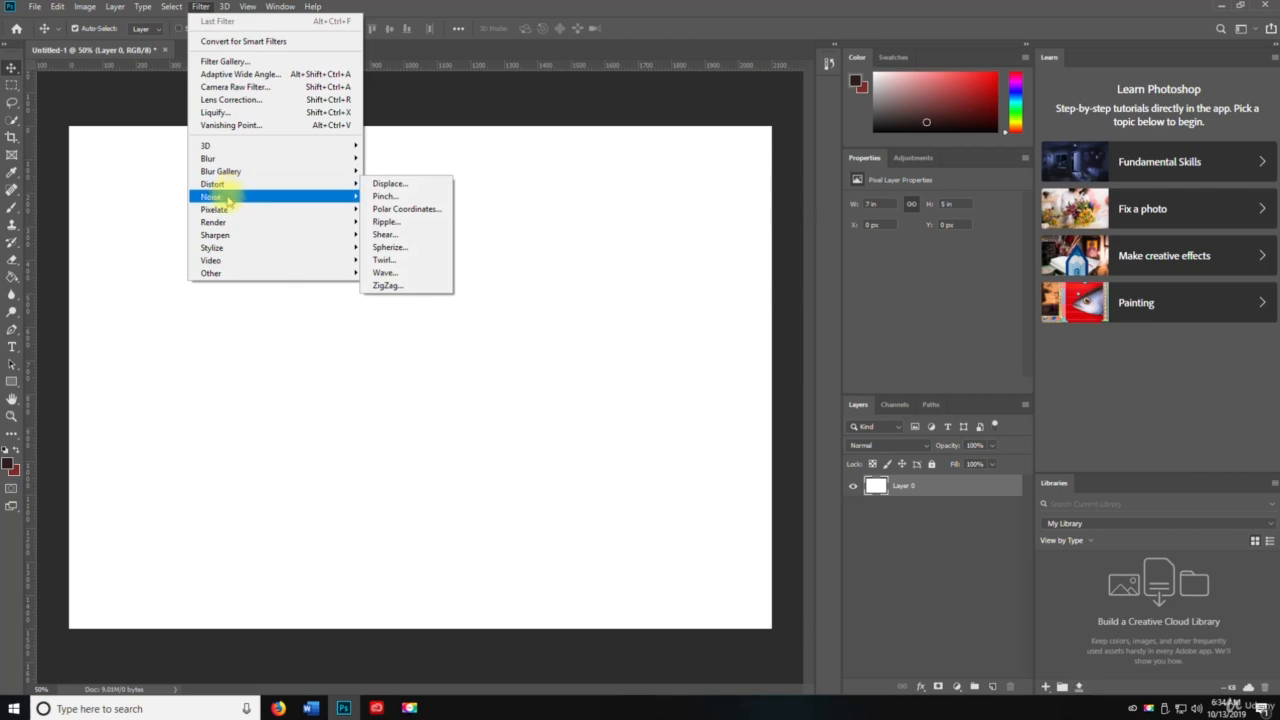
mouse_move(229, 222)
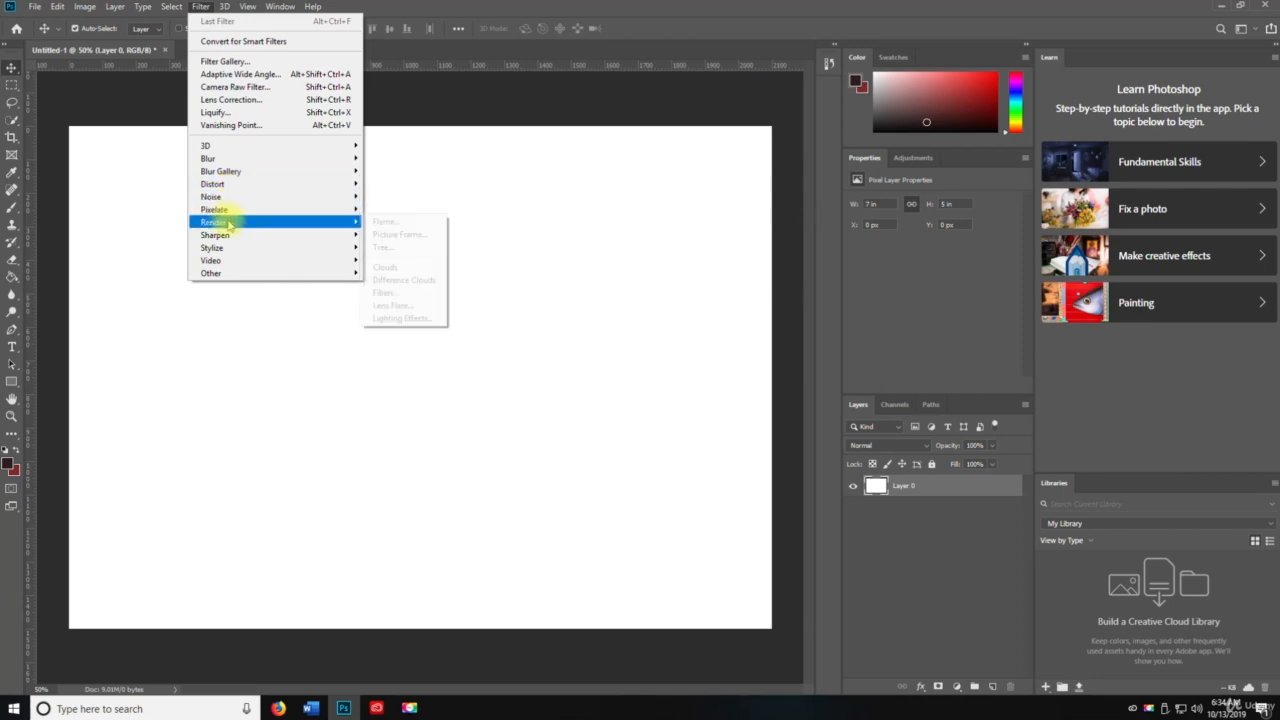
mouse_move(226, 262)
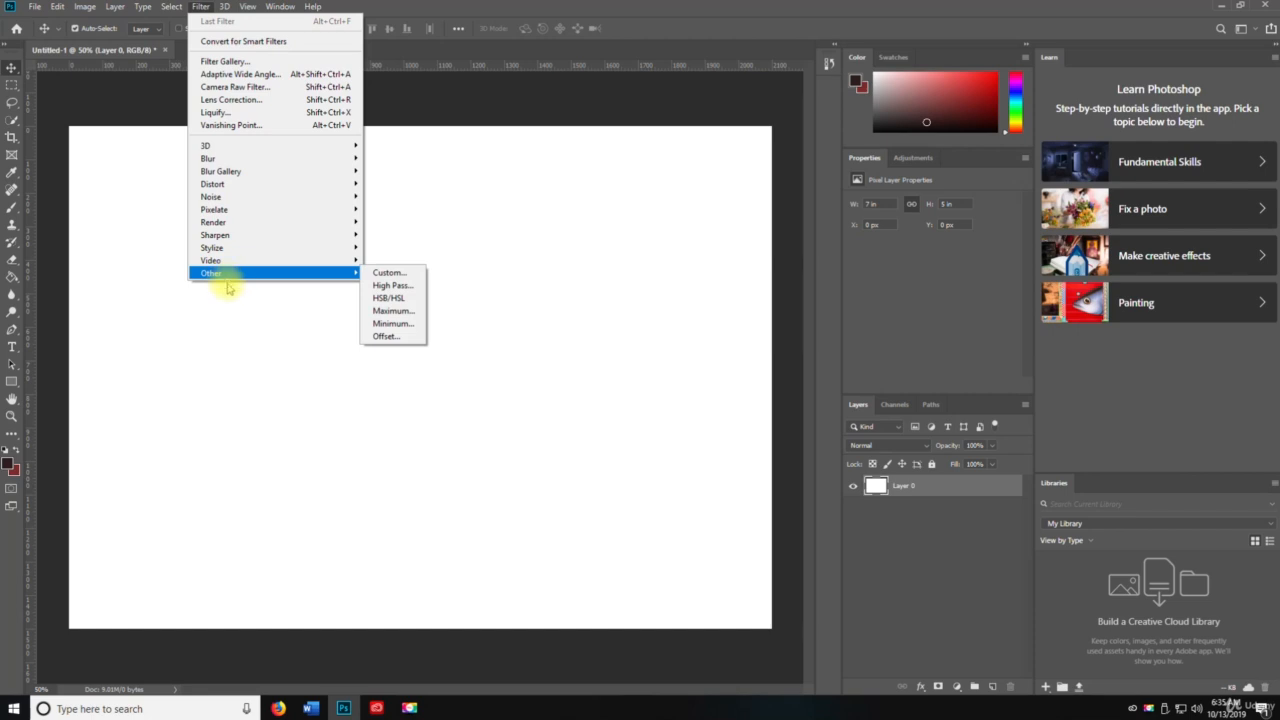
left_click(237, 311)
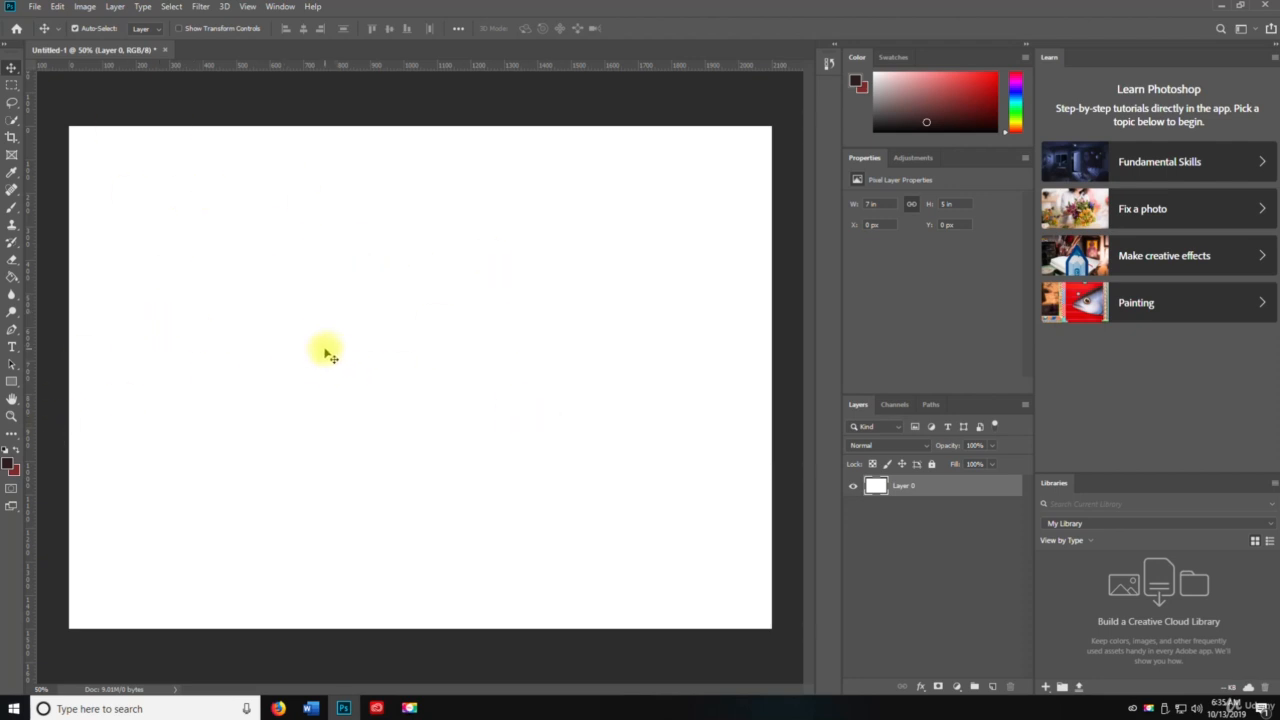
Step: Fill the whole unlocked layer with the dark brown foreground colour using the Paint Bucket
left_click(11, 279)
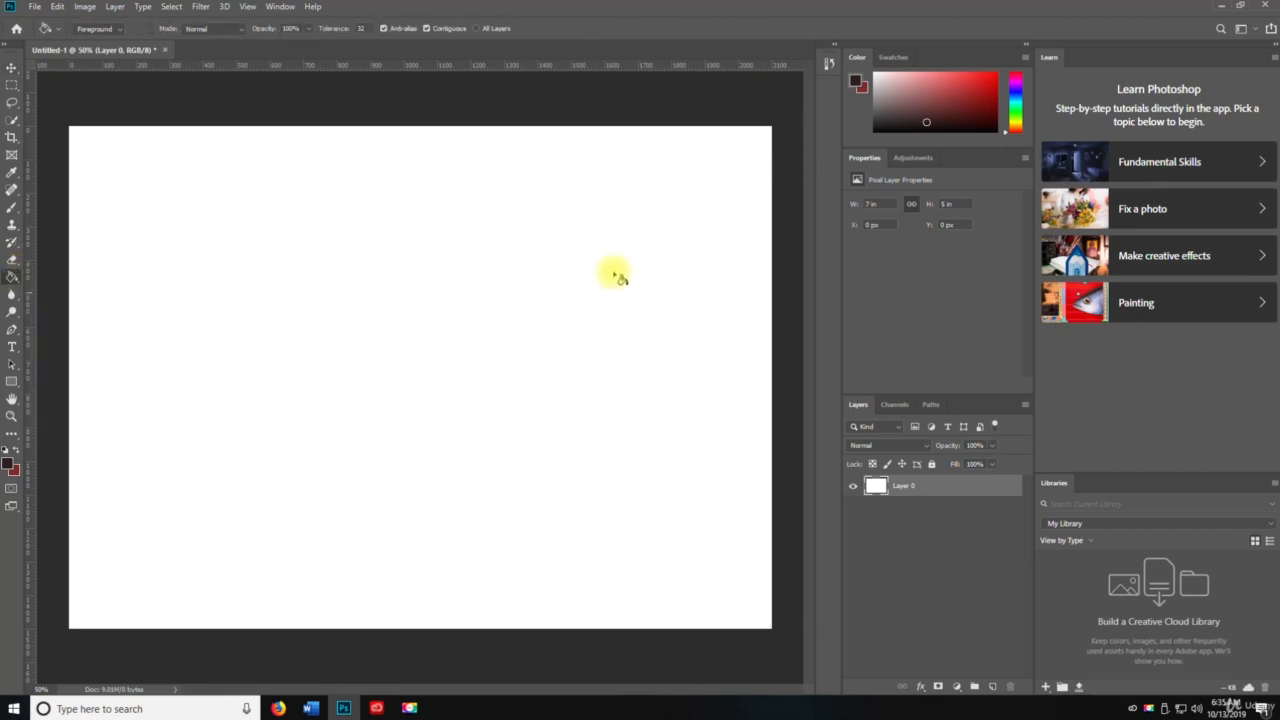
left_click(365, 280)
key("v")
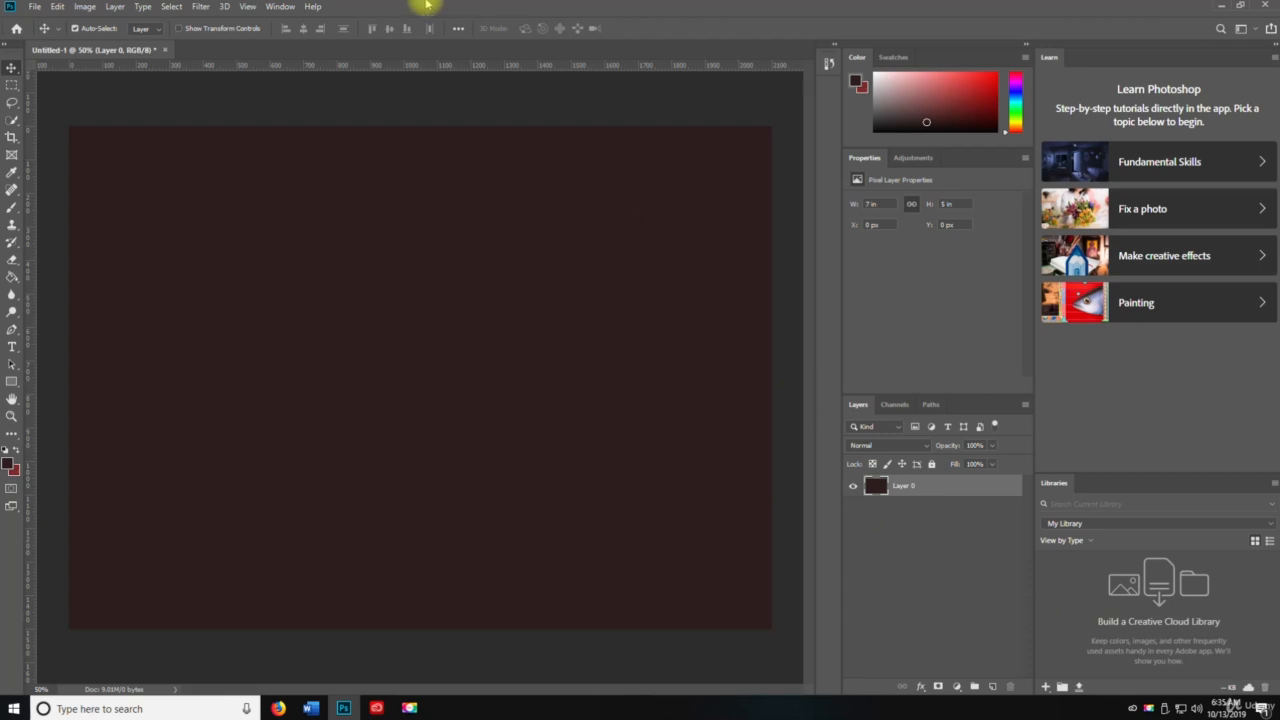
Step: Apply the Generate Bump Map filter to the filled layer with a blur of about 14.9 and 80% detail scale
left_click(200, 7)
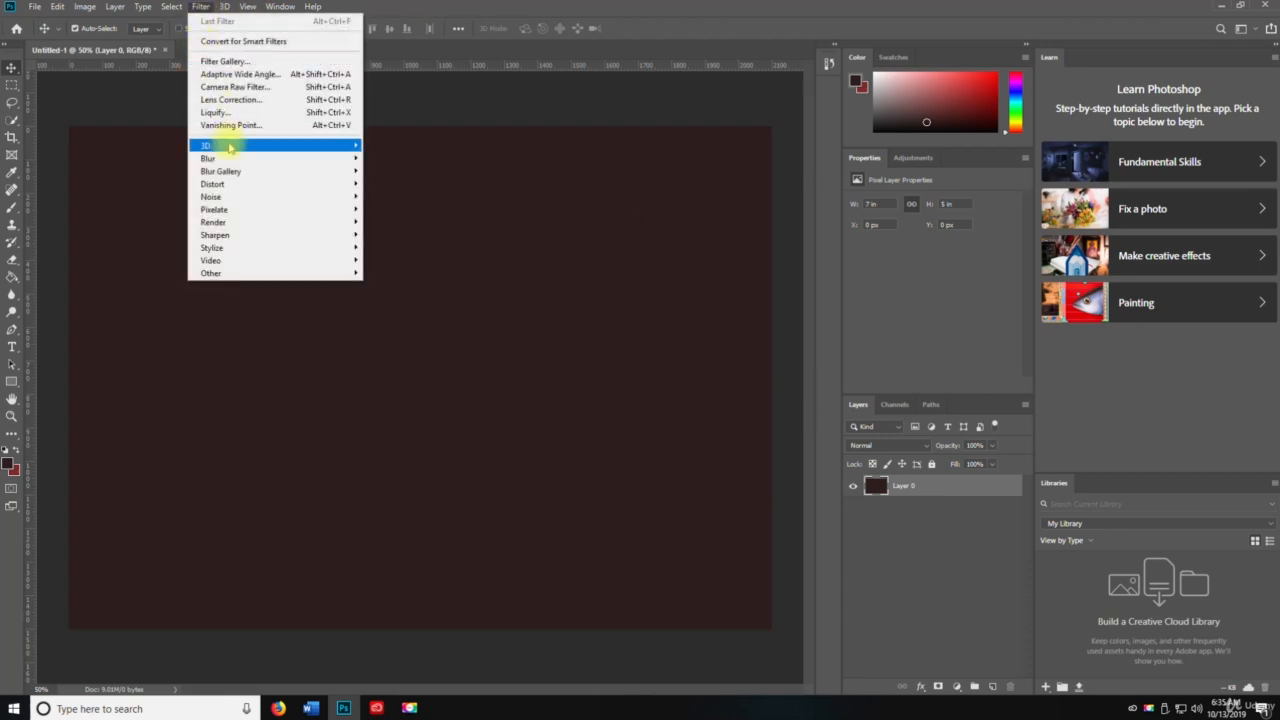
mouse_move(230, 147)
left_click(400, 143)
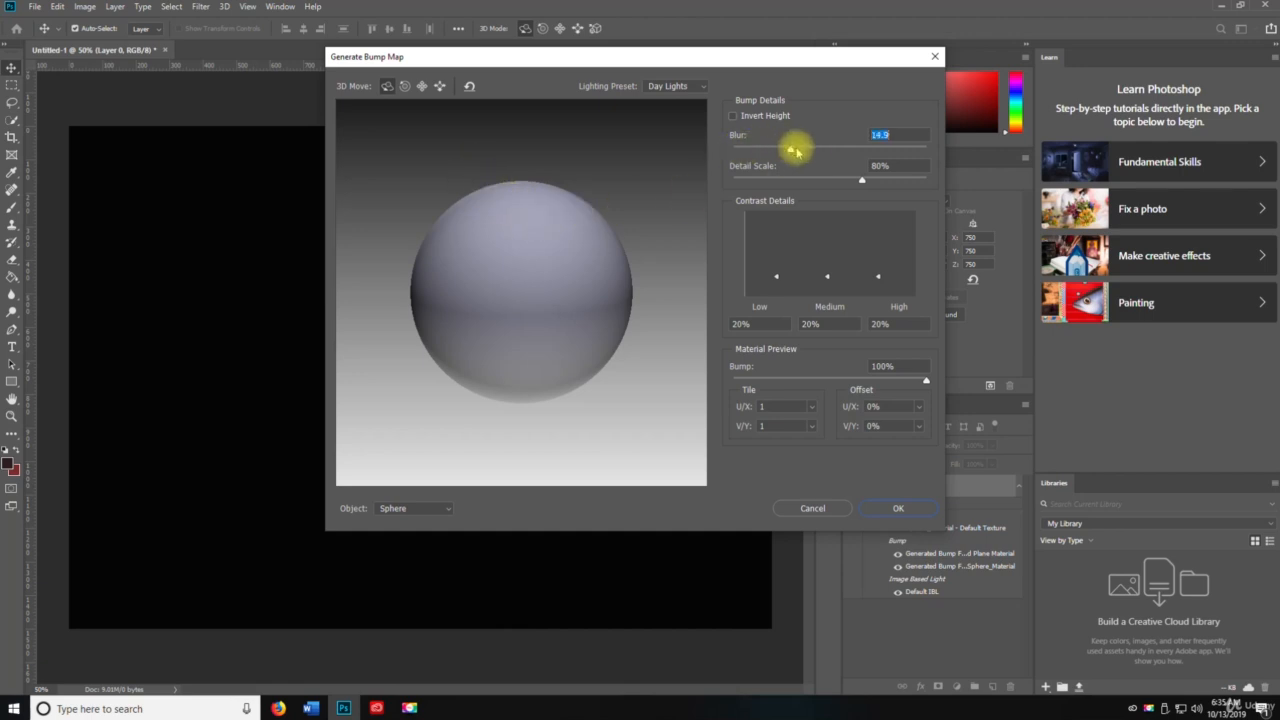
left_click(898, 508)
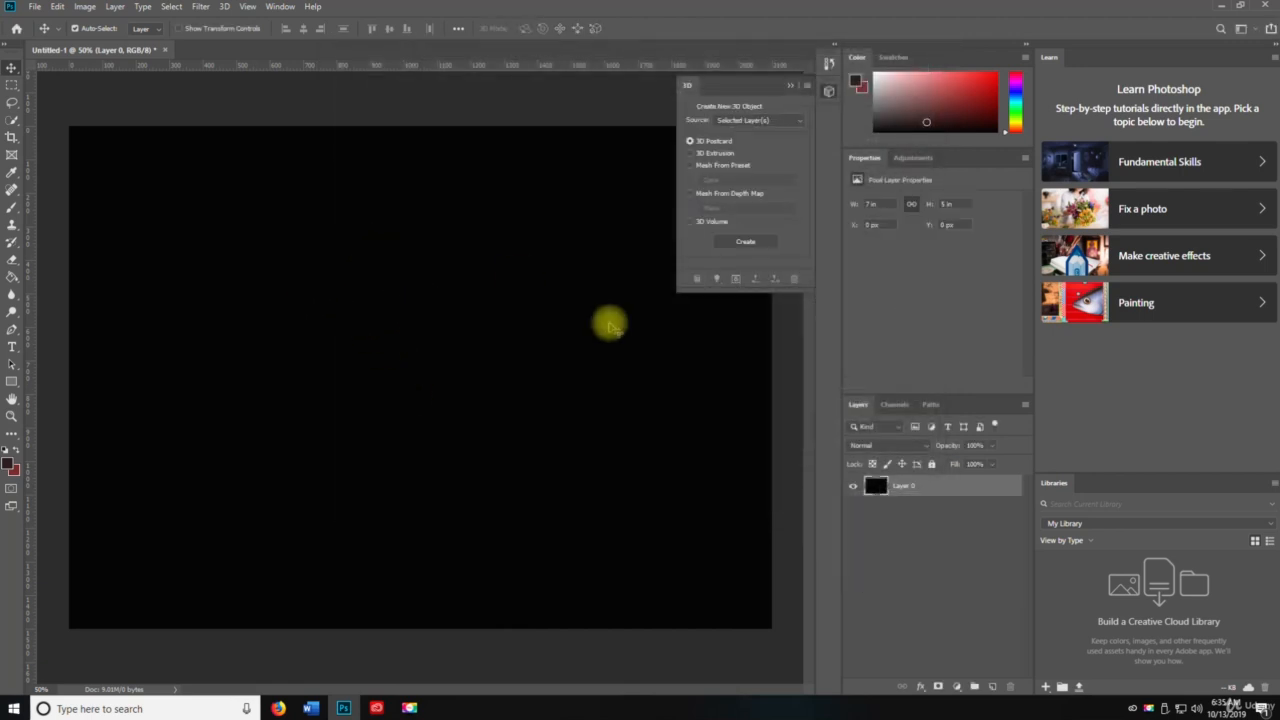
left_click(205, 7)
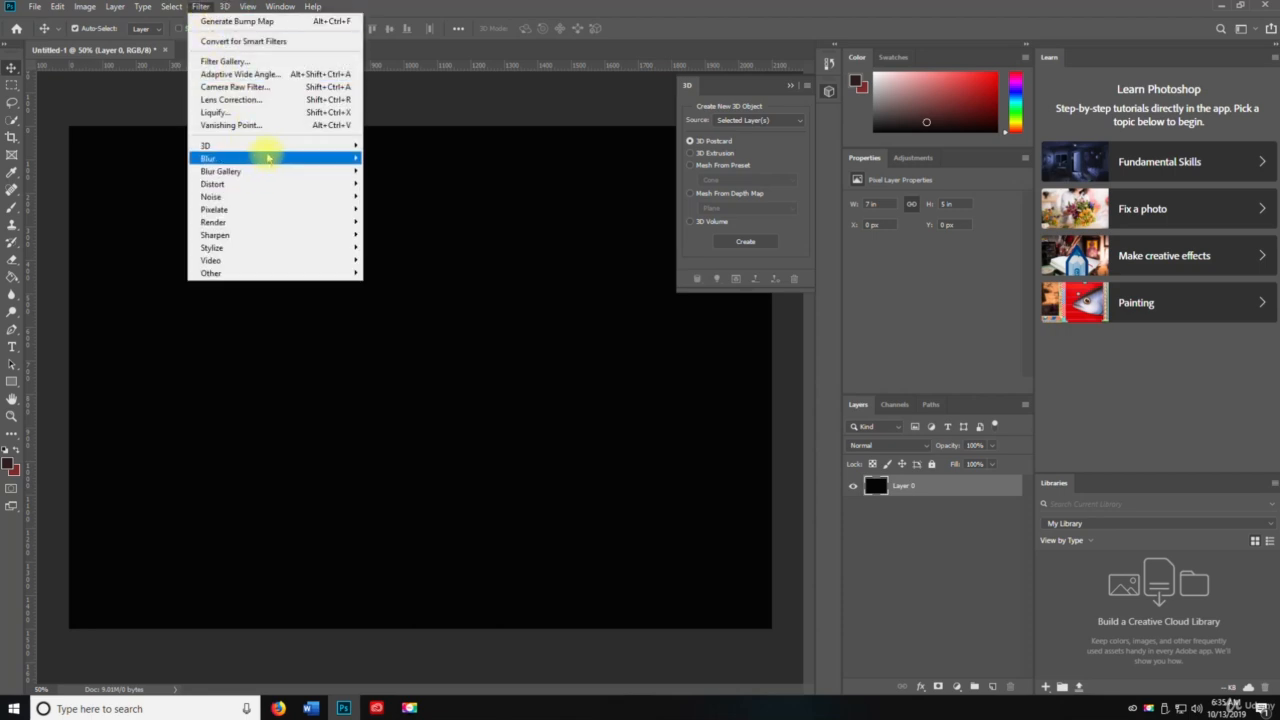
left_click(400, 157)
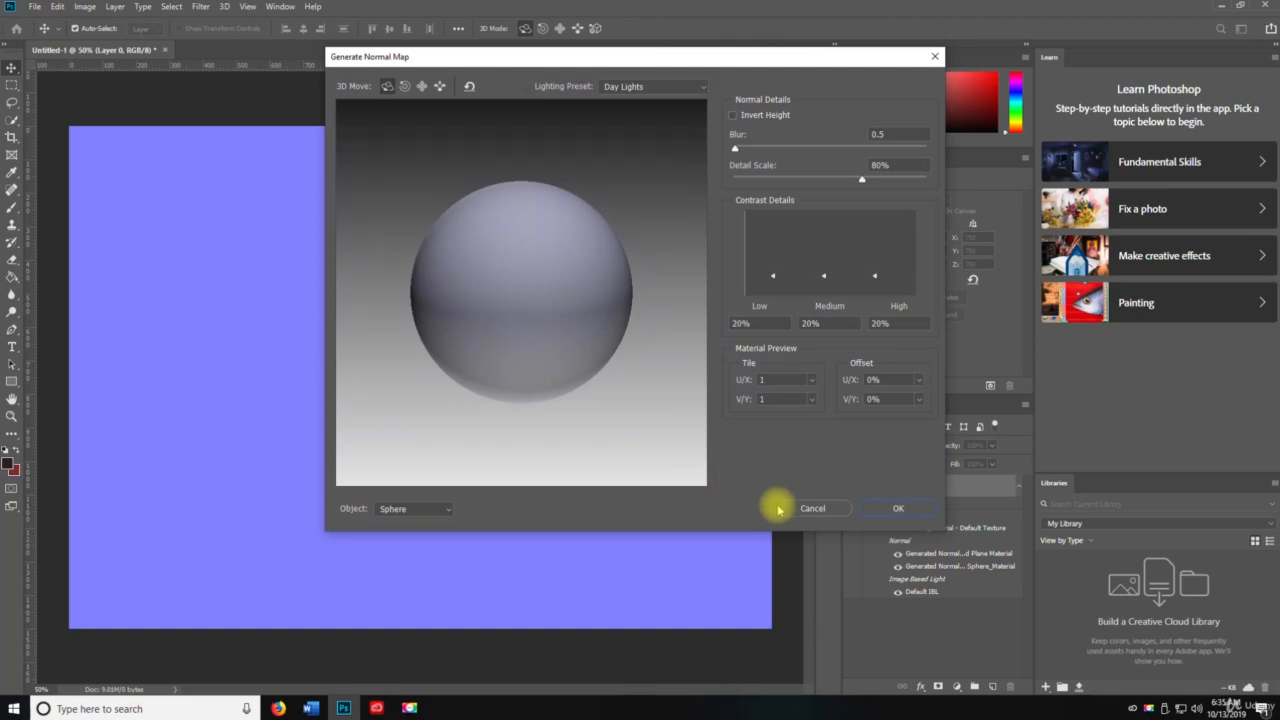
left_click(811, 506)
Step: Undo the Generate Bump Map filter on the filled layer
left_click(57, 7)
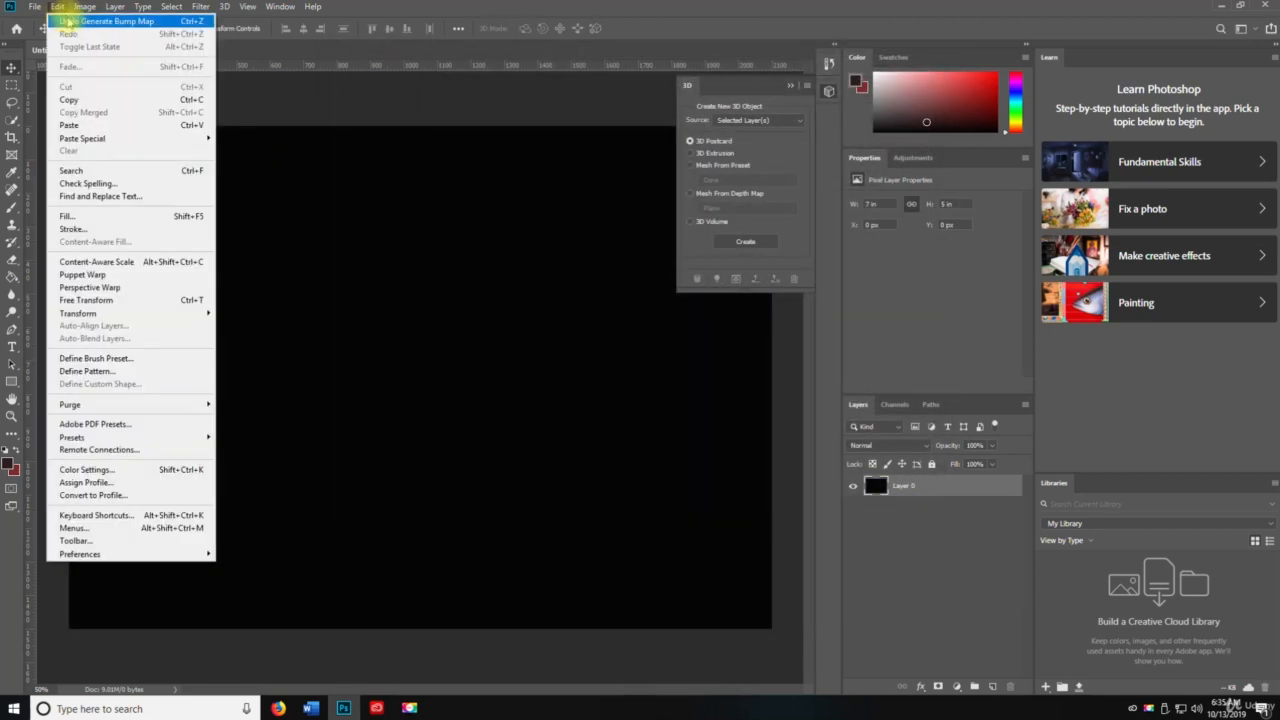
left_click(85, 20)
left_click(58, 7)
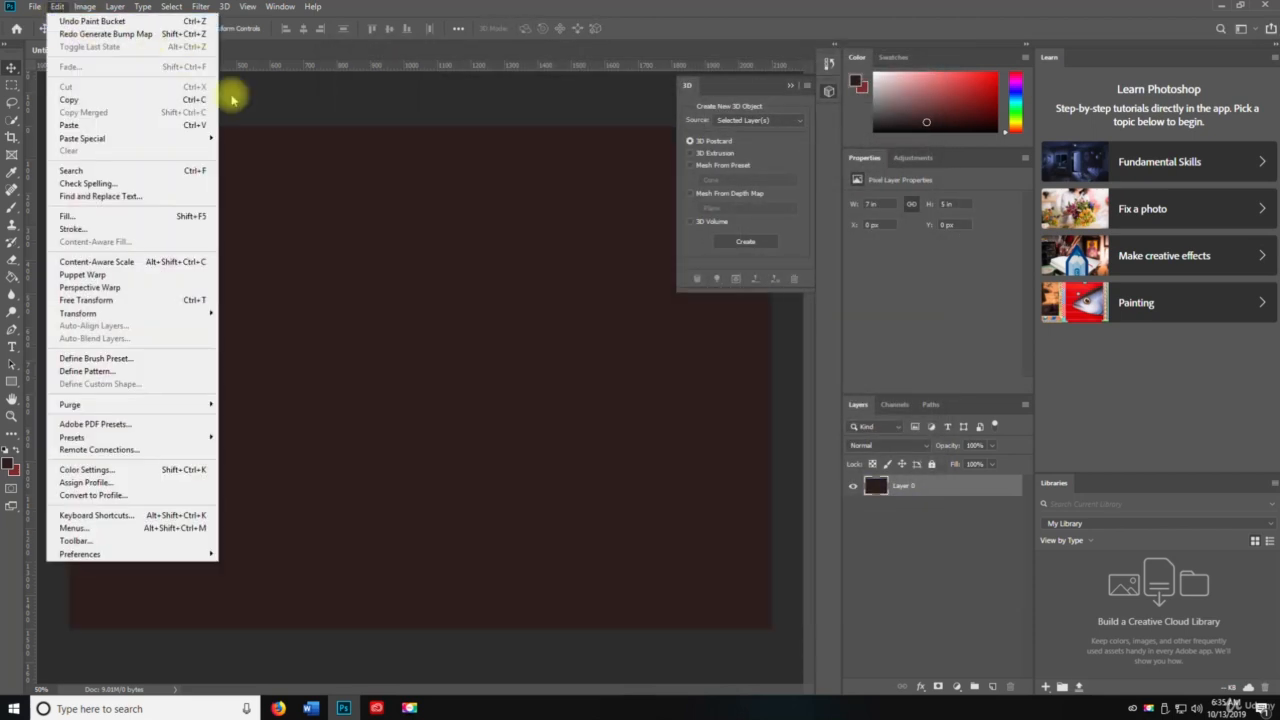
left_click(360, 228)
Step: Apply the Average and Blur More filters to the dark filled layer
left_click(200, 7)
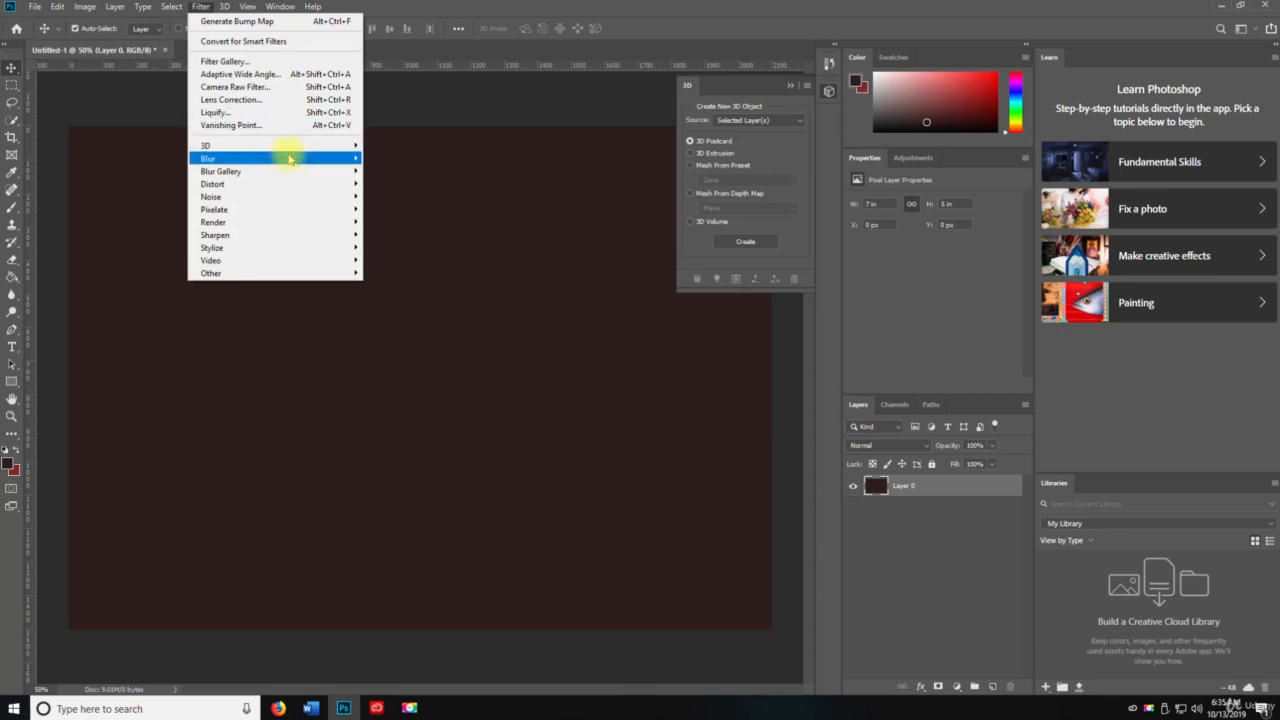
mouse_move(294, 158)
left_click(372, 162)
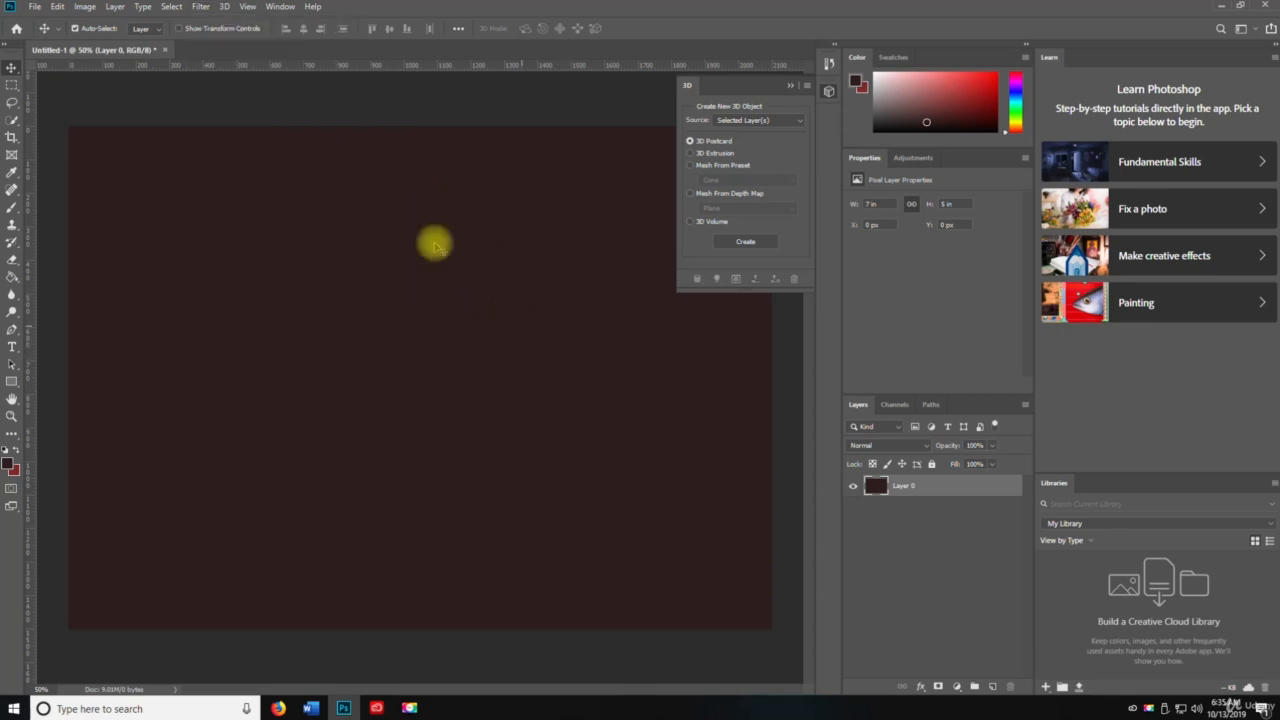
left_click(200, 7)
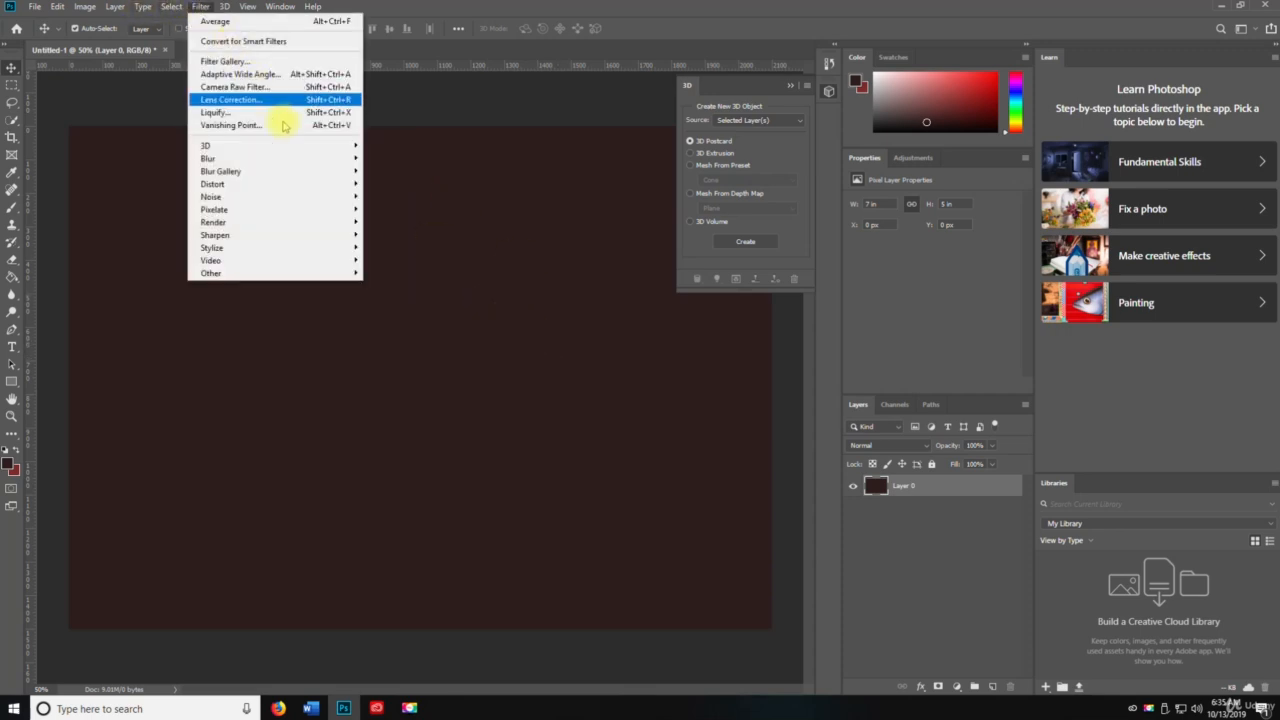
mouse_move(330, 159)
left_click(400, 185)
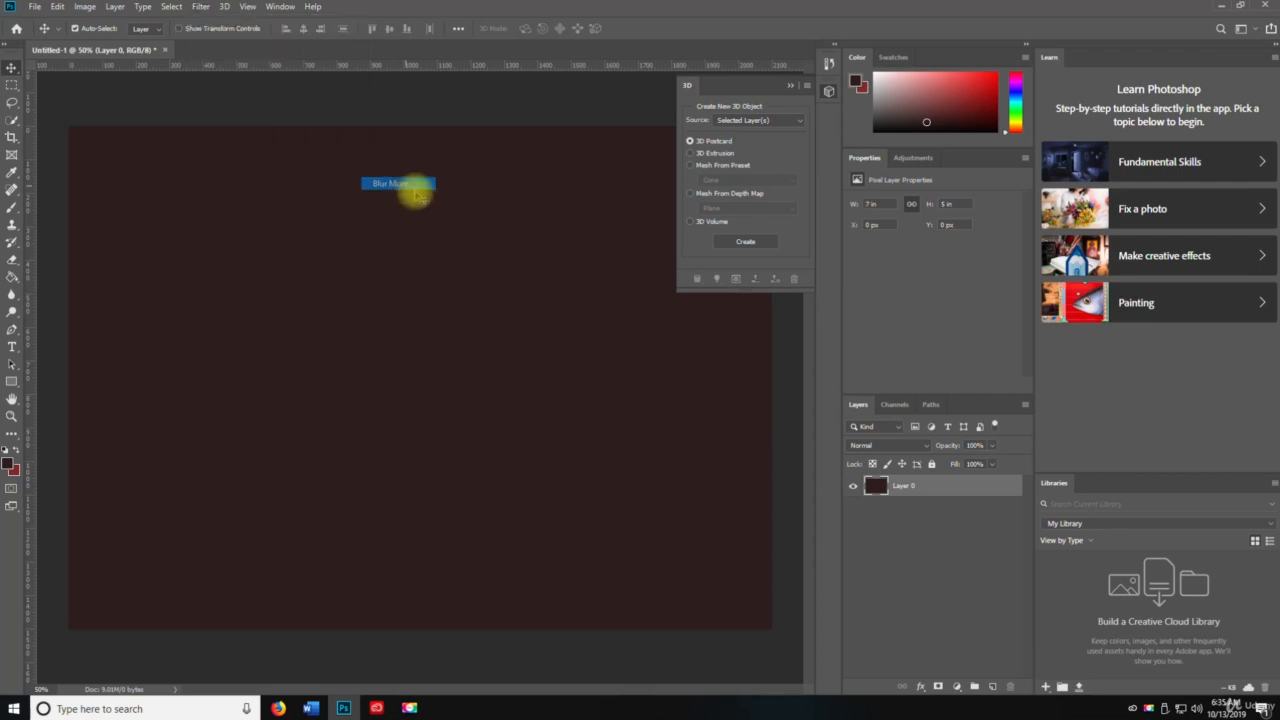
left_click(201, 8)
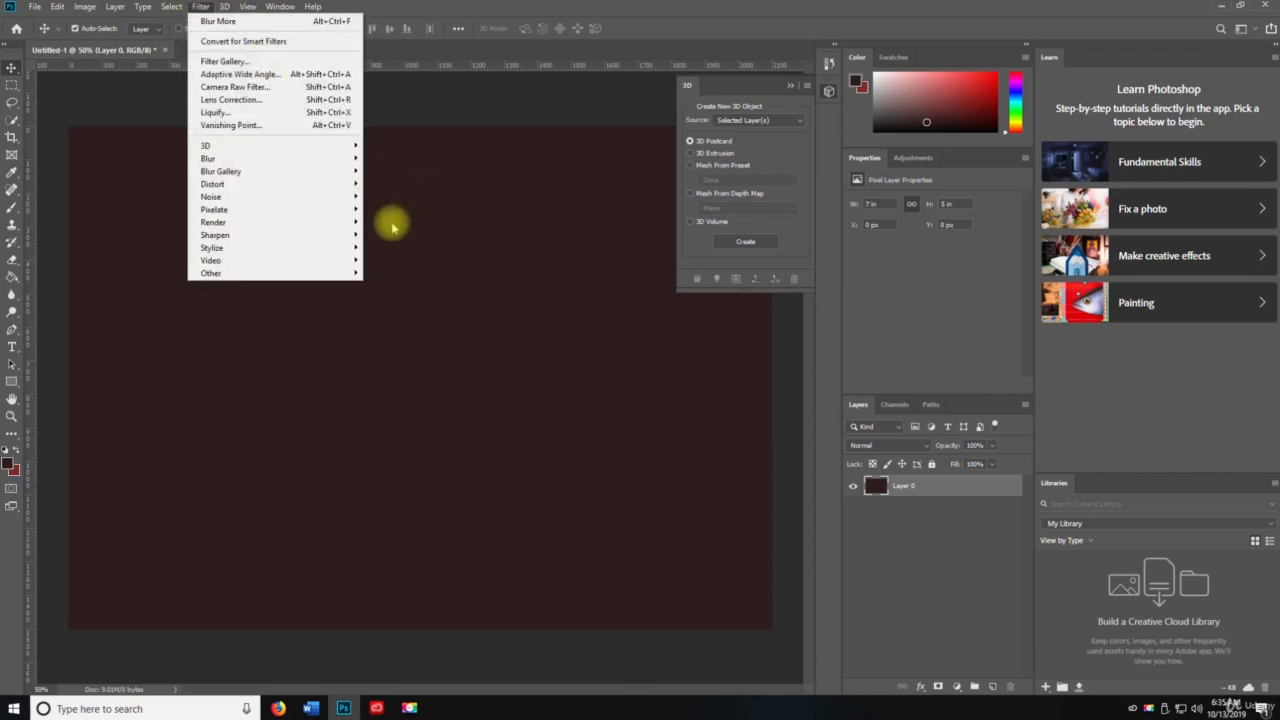
left_click(391, 230)
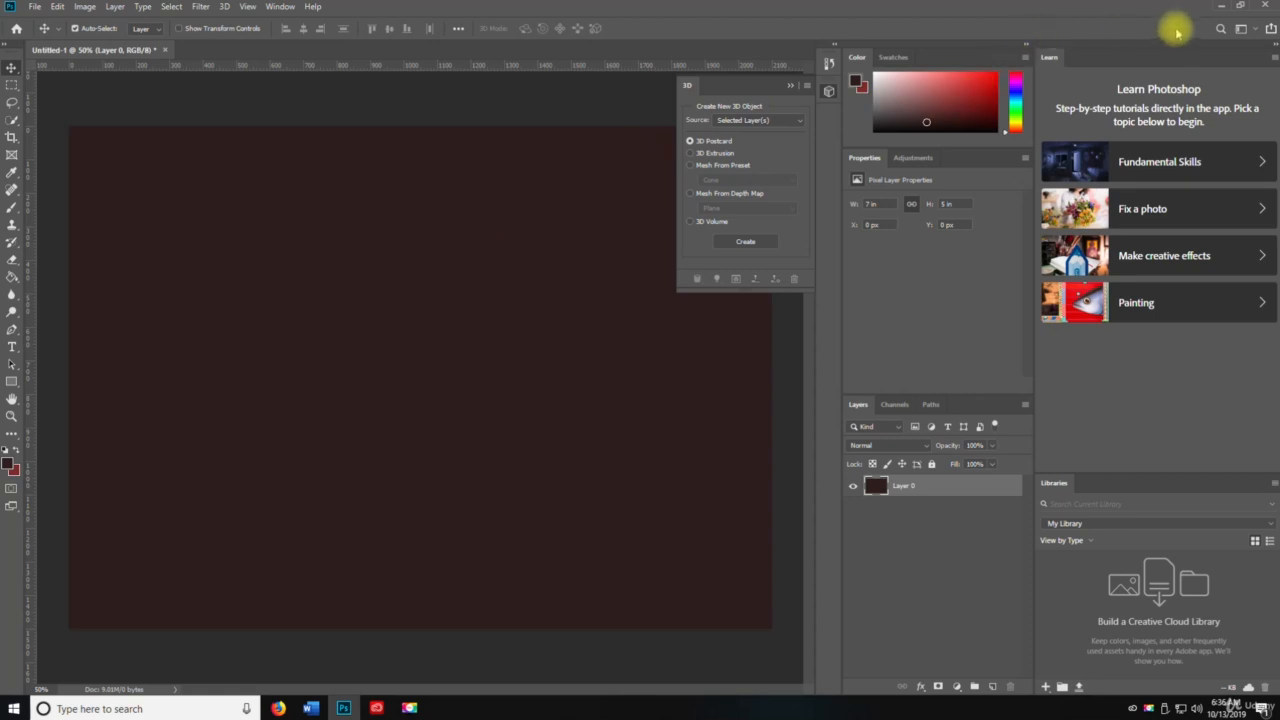
Step: Minimize Photoshop, capture a screenshot of the LearnTech+ desktop to the clipboard, and return to Photoshop
left_click(1224, 9)
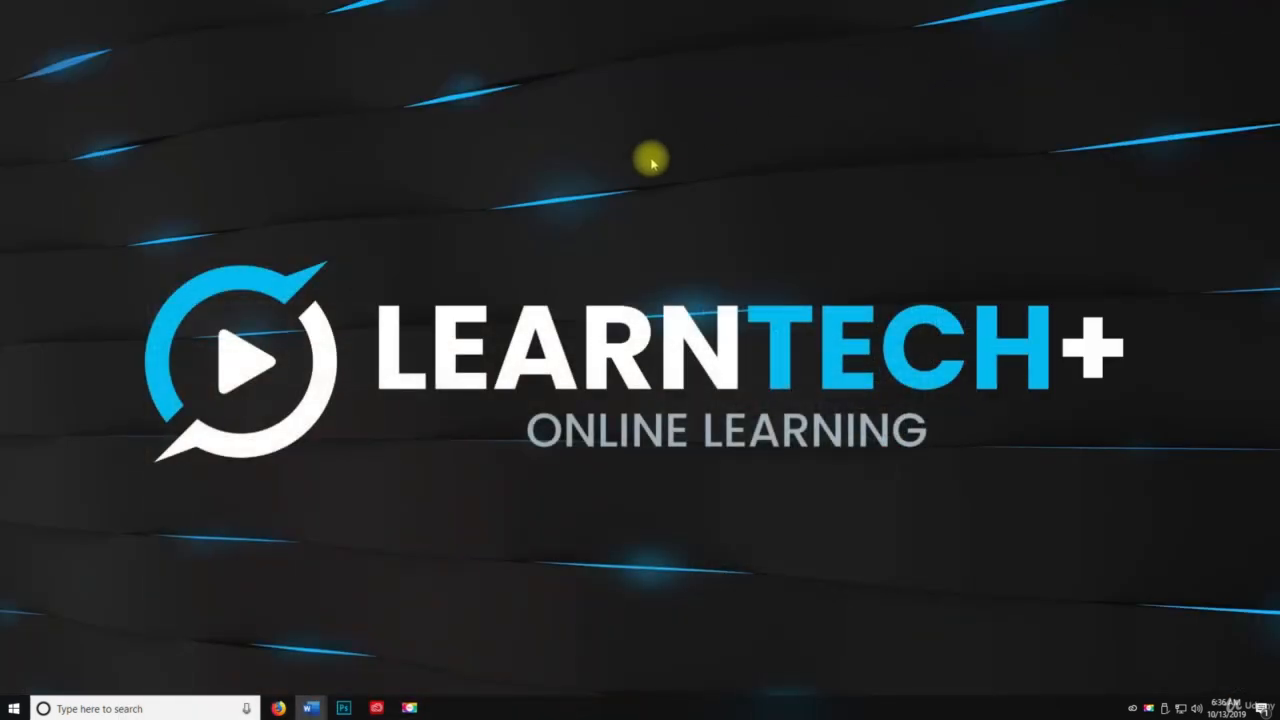
key("Print")
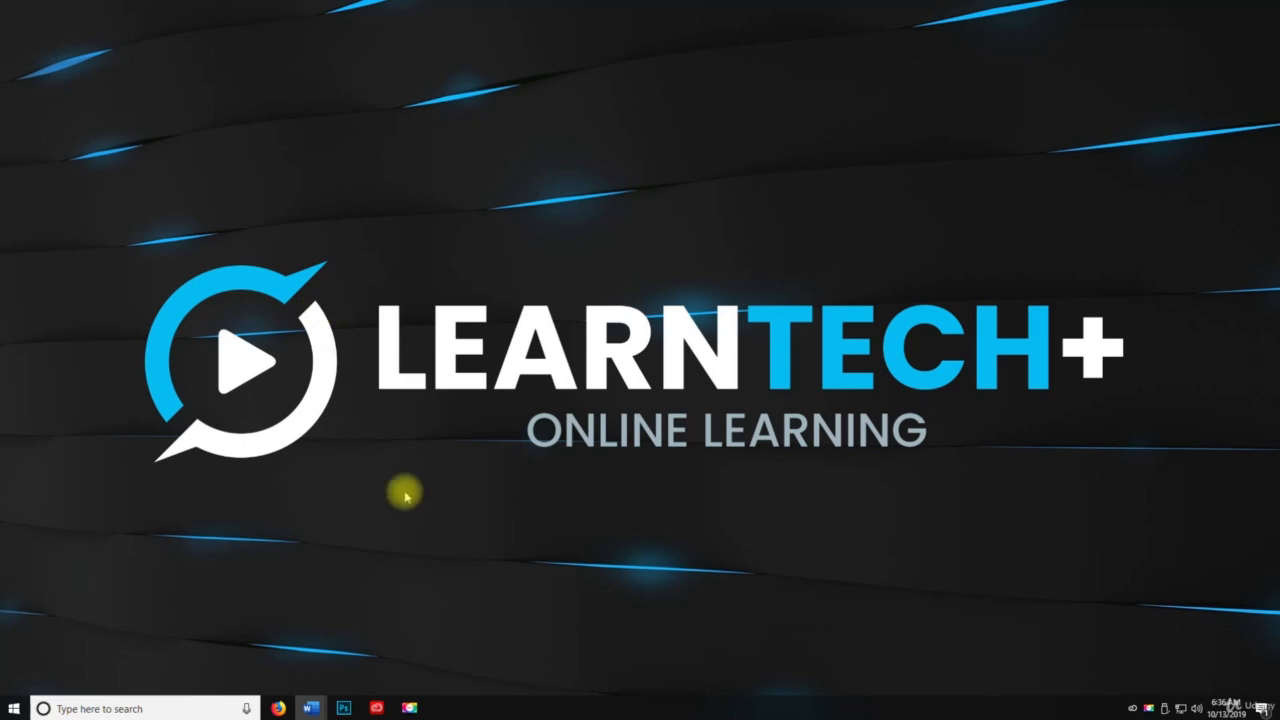
left_click(345, 710)
key("space")
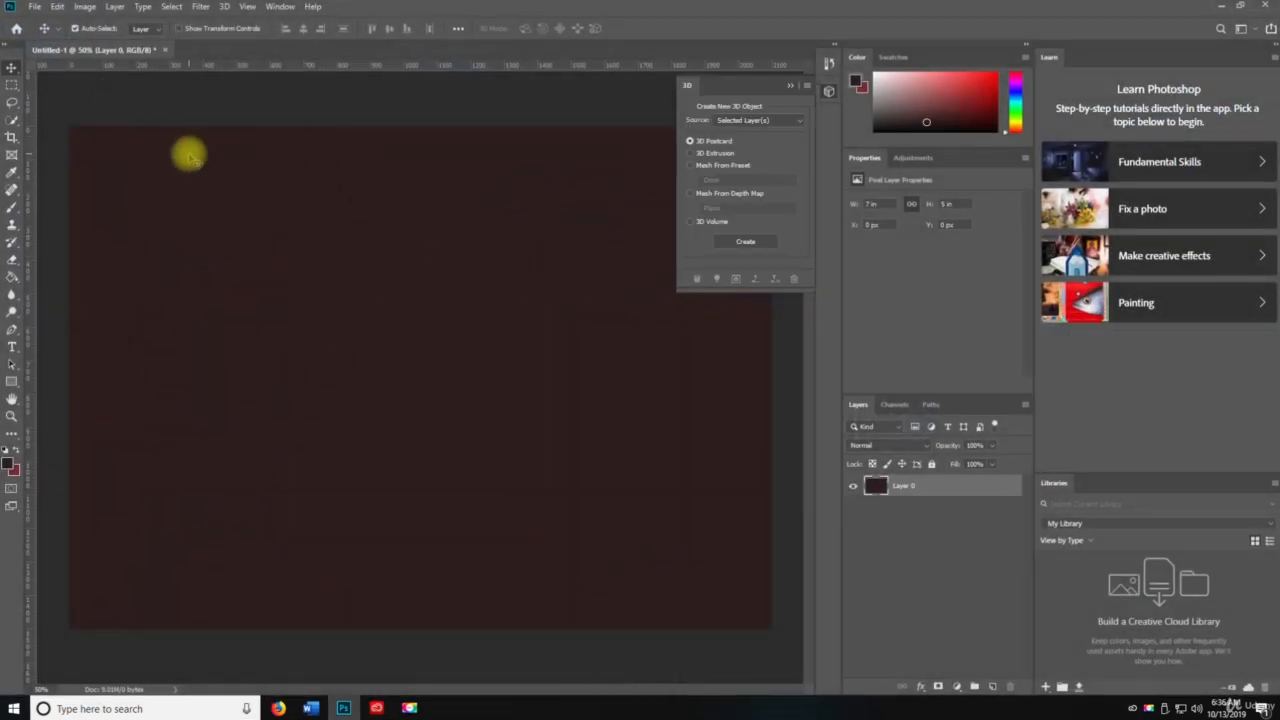
Step: Create a white 3840 × 1080 pixel document with the Clipboard preset at 72 pixels/inch and paste the screenshot into it
key("ctrl+n")
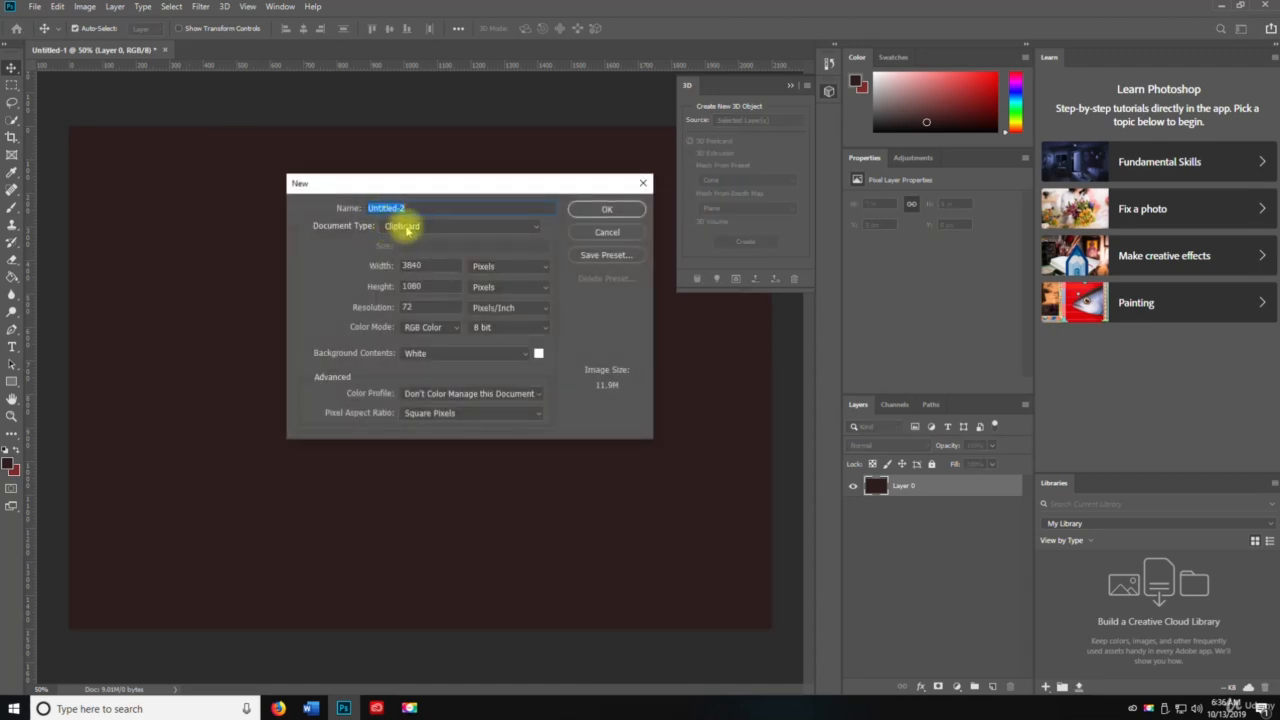
left_click(612, 209)
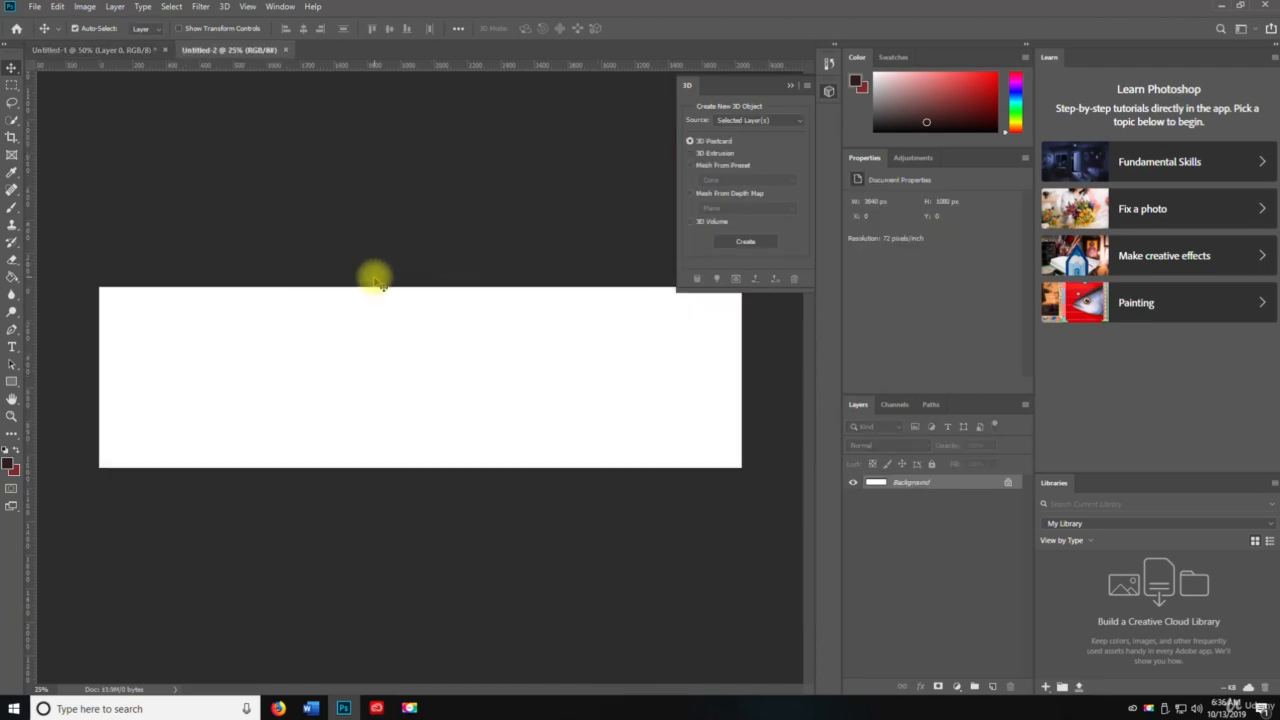
key("ctrl+v")
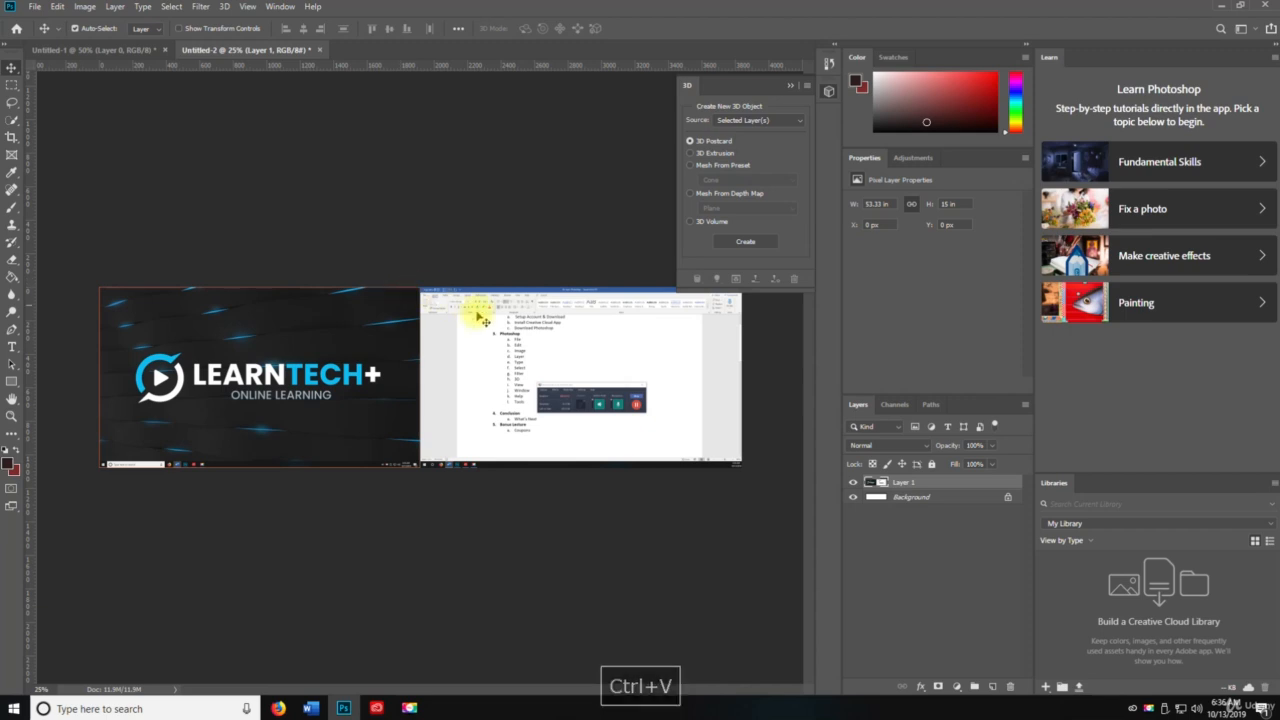
Step: Crop the canvas to the left half of the screenshot, keeping only the LearnTech+ desktop
key("c")
left_click_drag(742, 373, 585, 379)
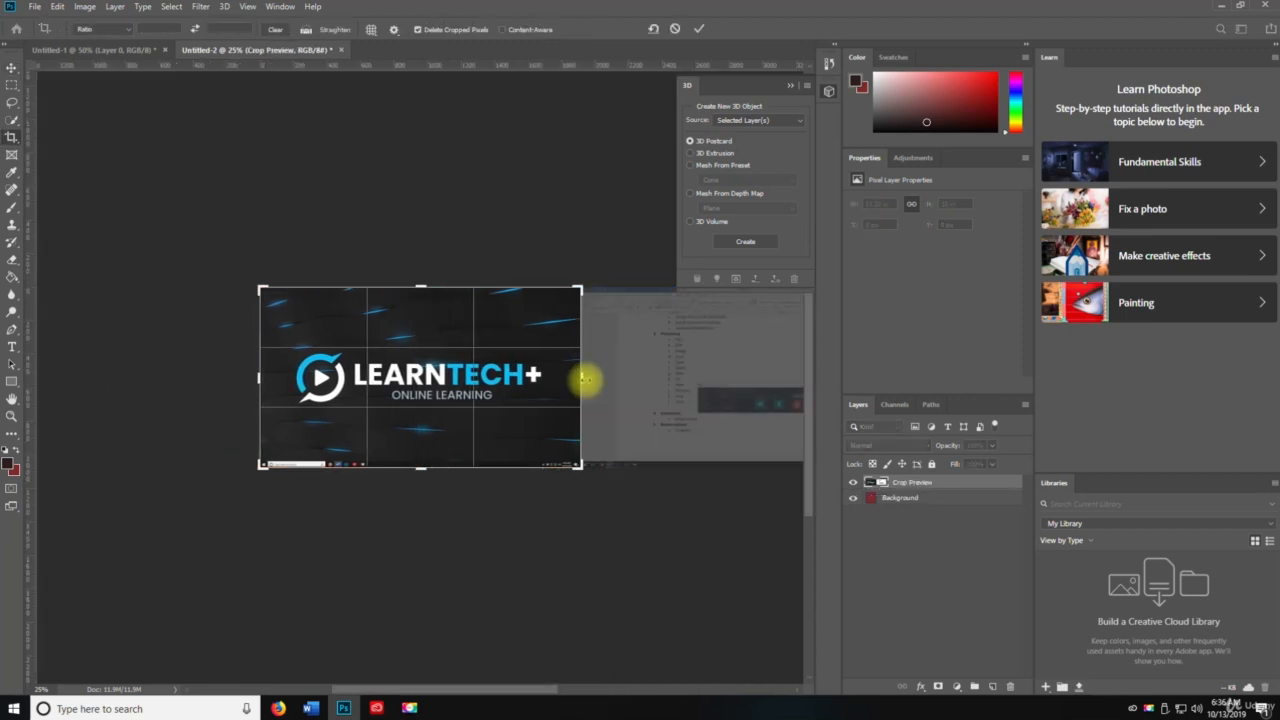
key("Return")
key("v")
key("space")
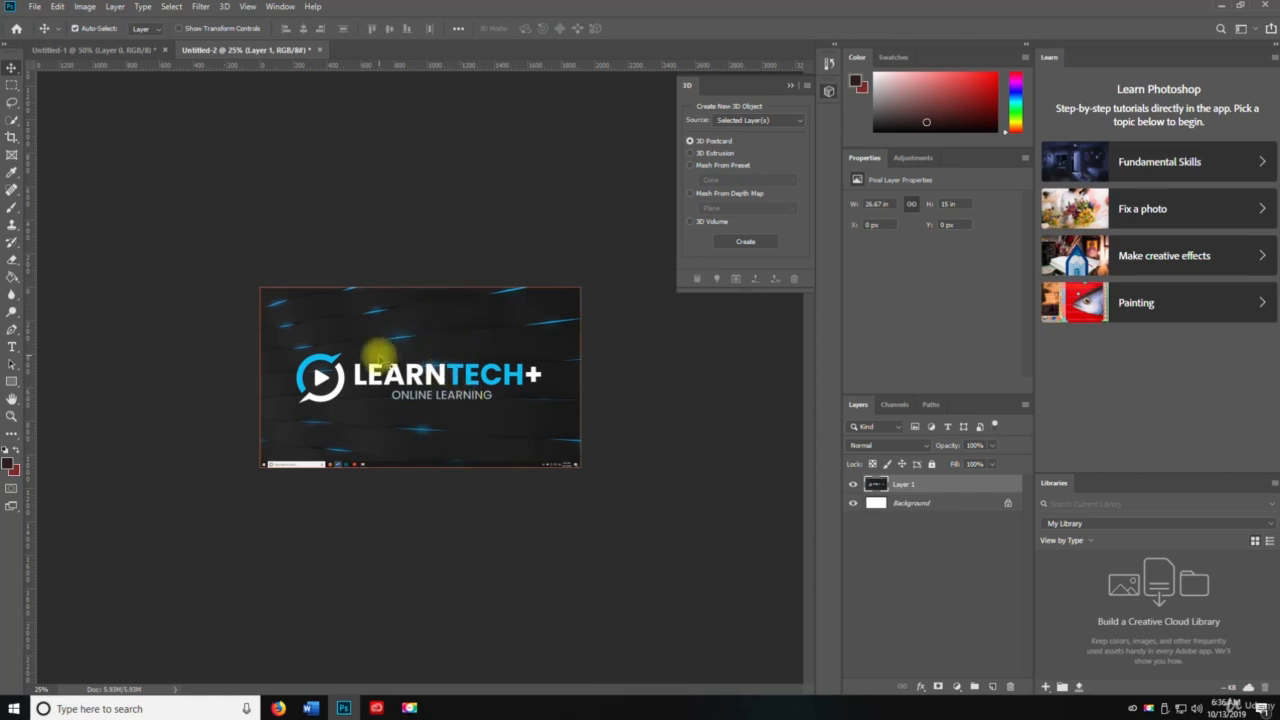
Step: Try the Displace filter on the pasted screenshot layer with Stretch To Fit and Repeat Edge Pixels
key("z")
left_click(432, 377)
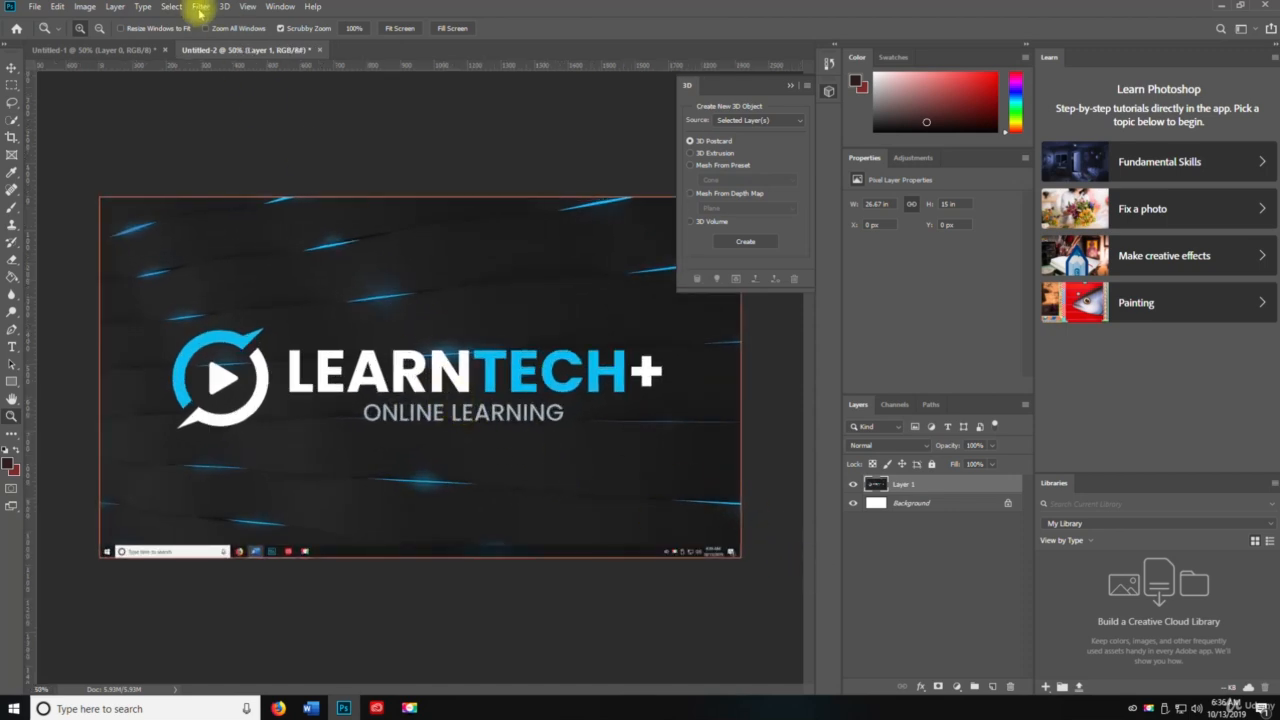
left_click(199, 9)
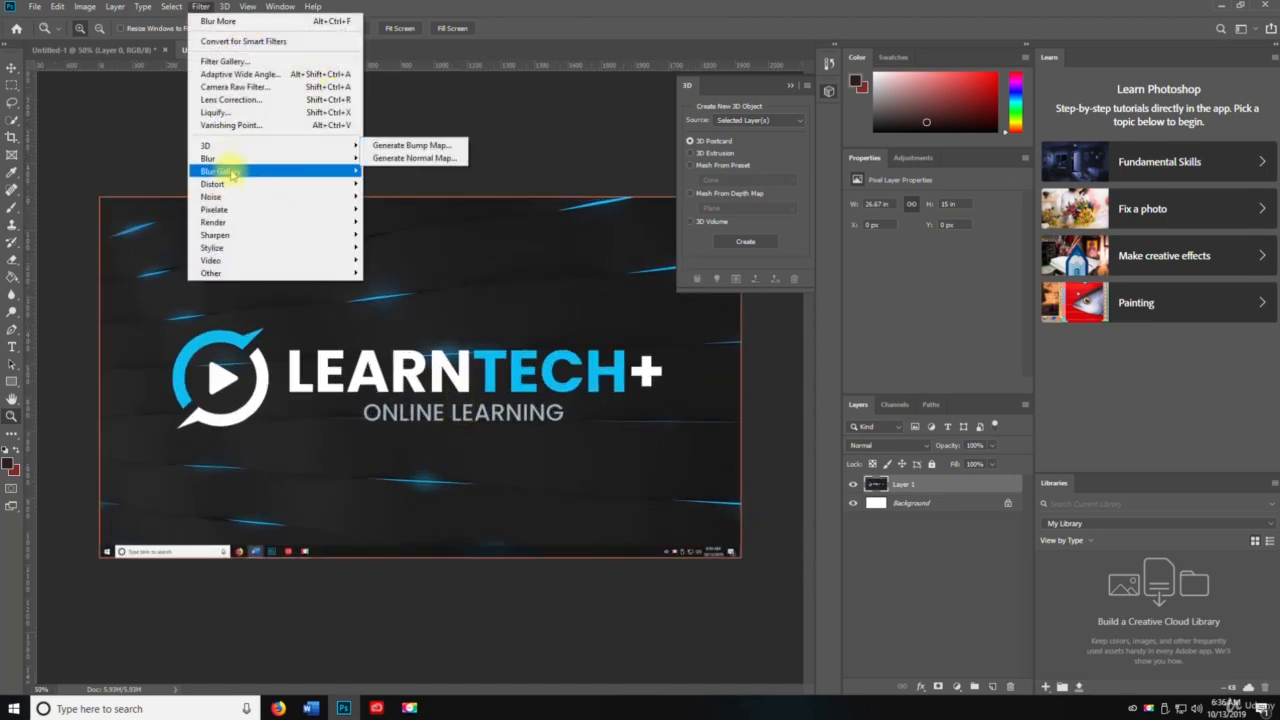
mouse_move(231, 176)
mouse_move(345, 184)
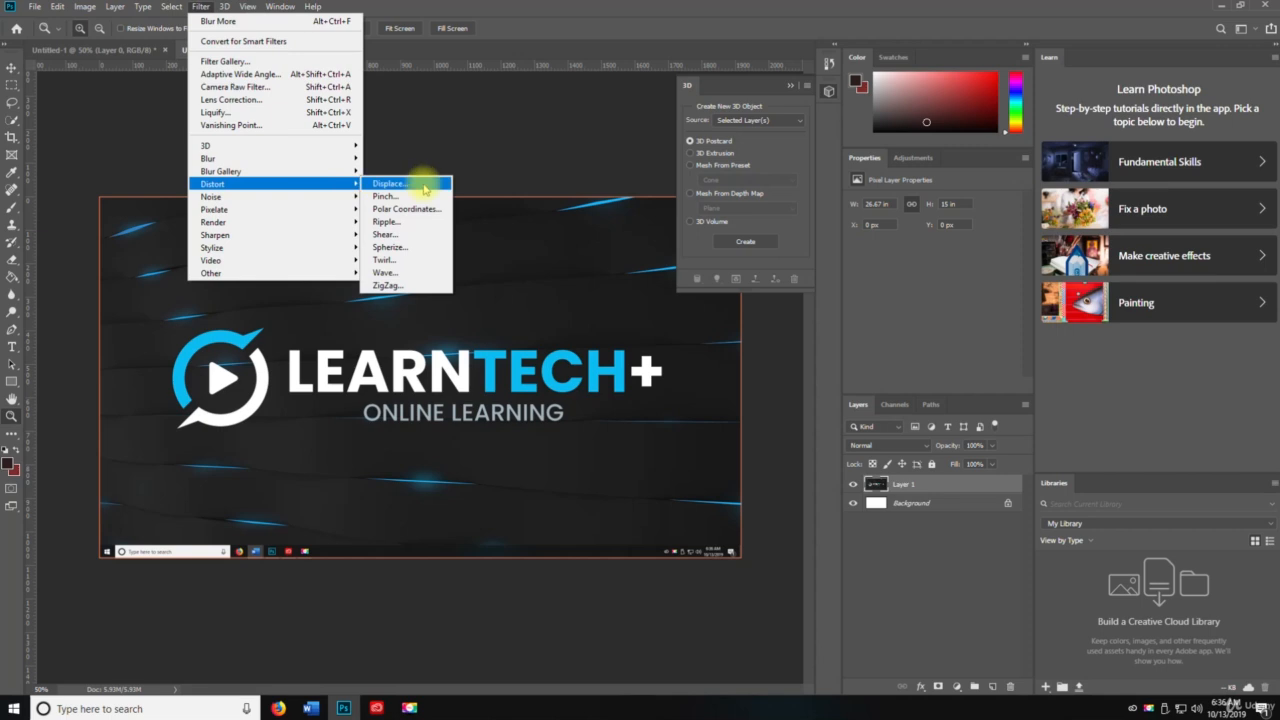
left_click(420, 190)
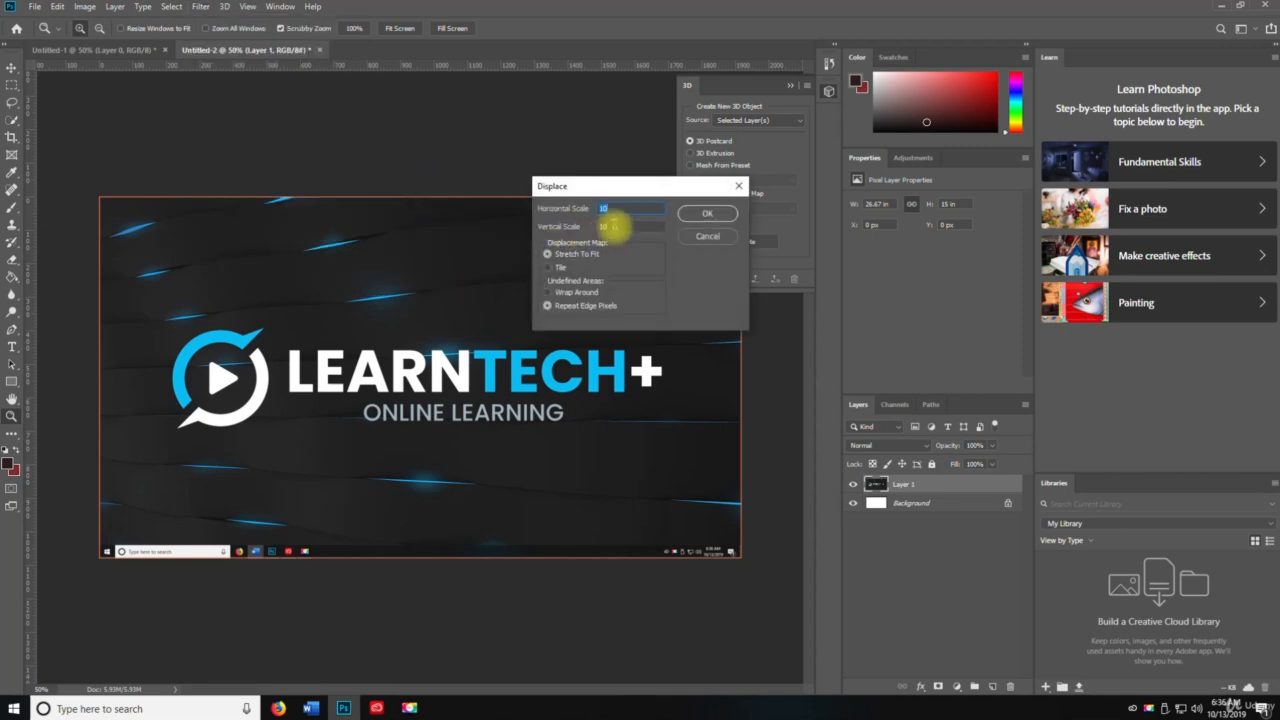
left_click(707, 212)
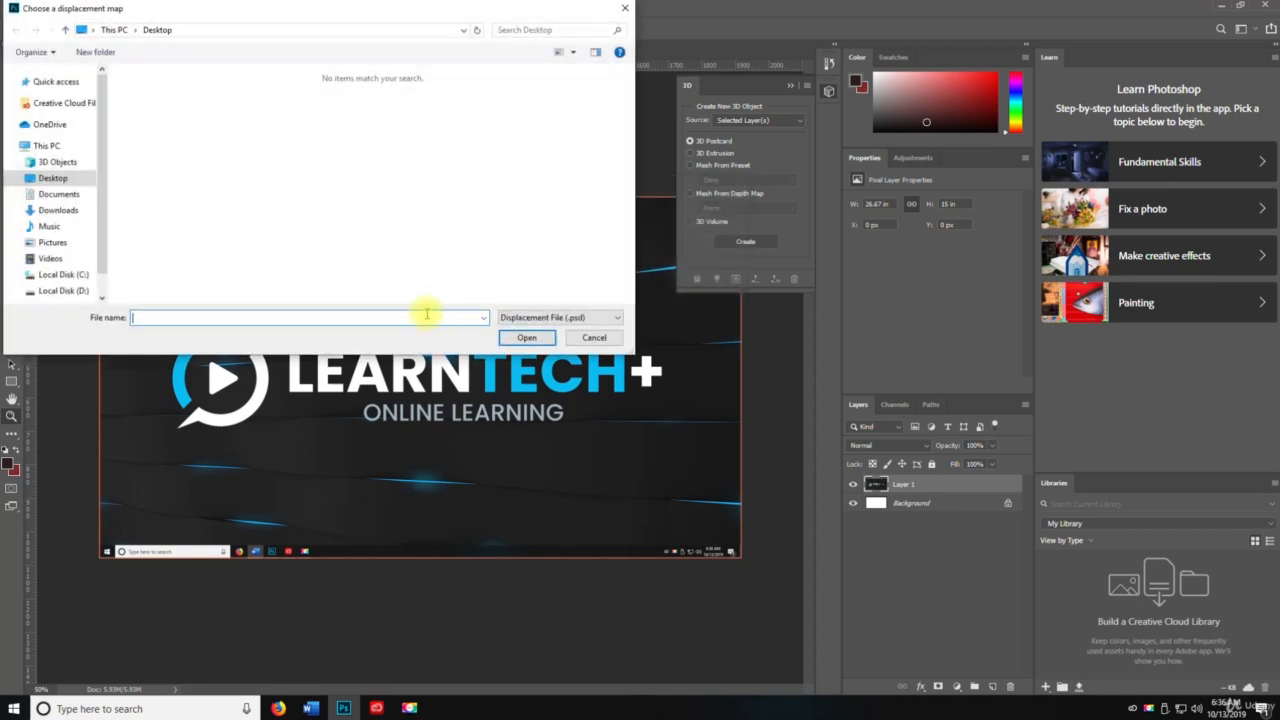
left_click(594, 338)
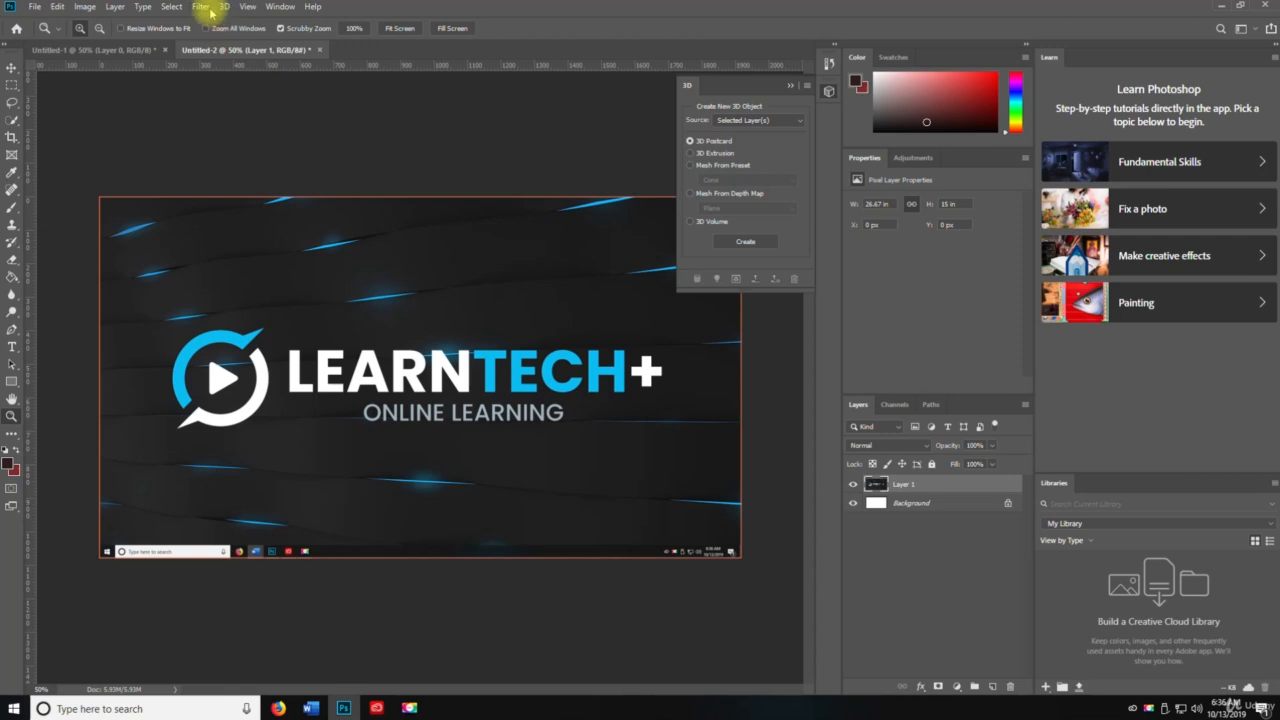
Step: Apply the Add Noise filter to the screenshot layer with an amount of 49.14% and uniform distribution
left_click(205, 8)
mouse_move(262, 200)
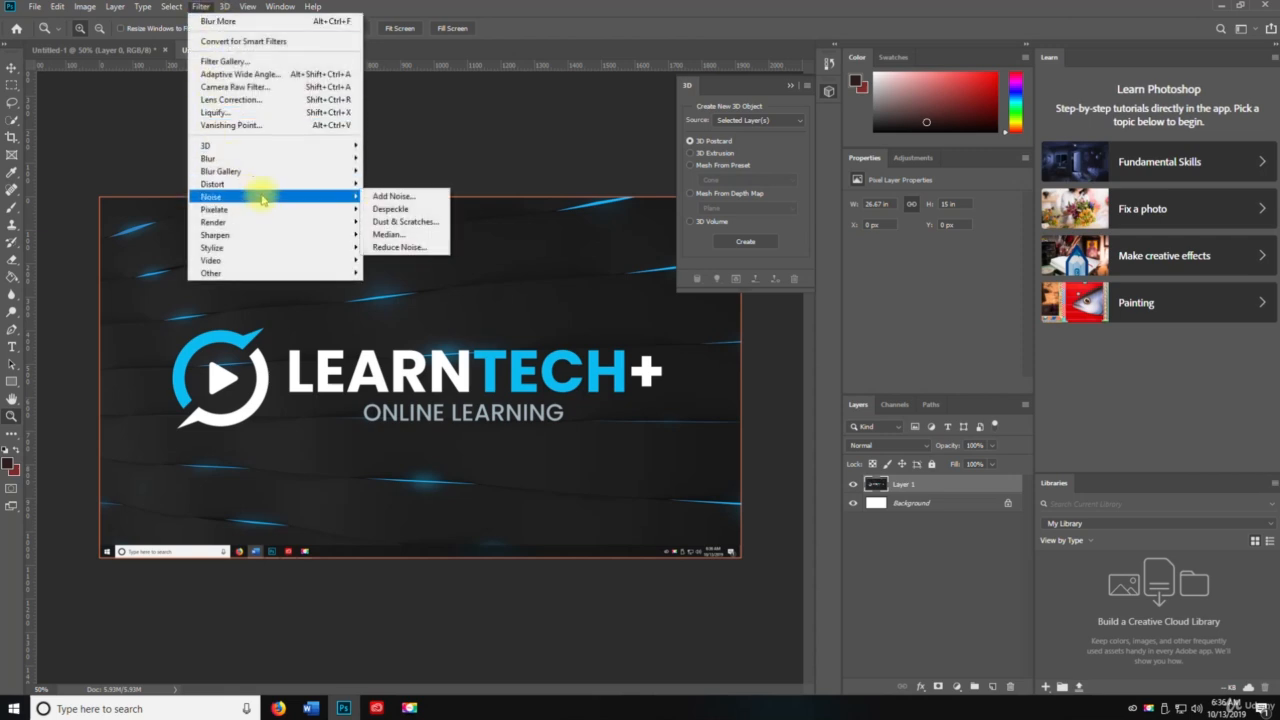
left_click(395, 197)
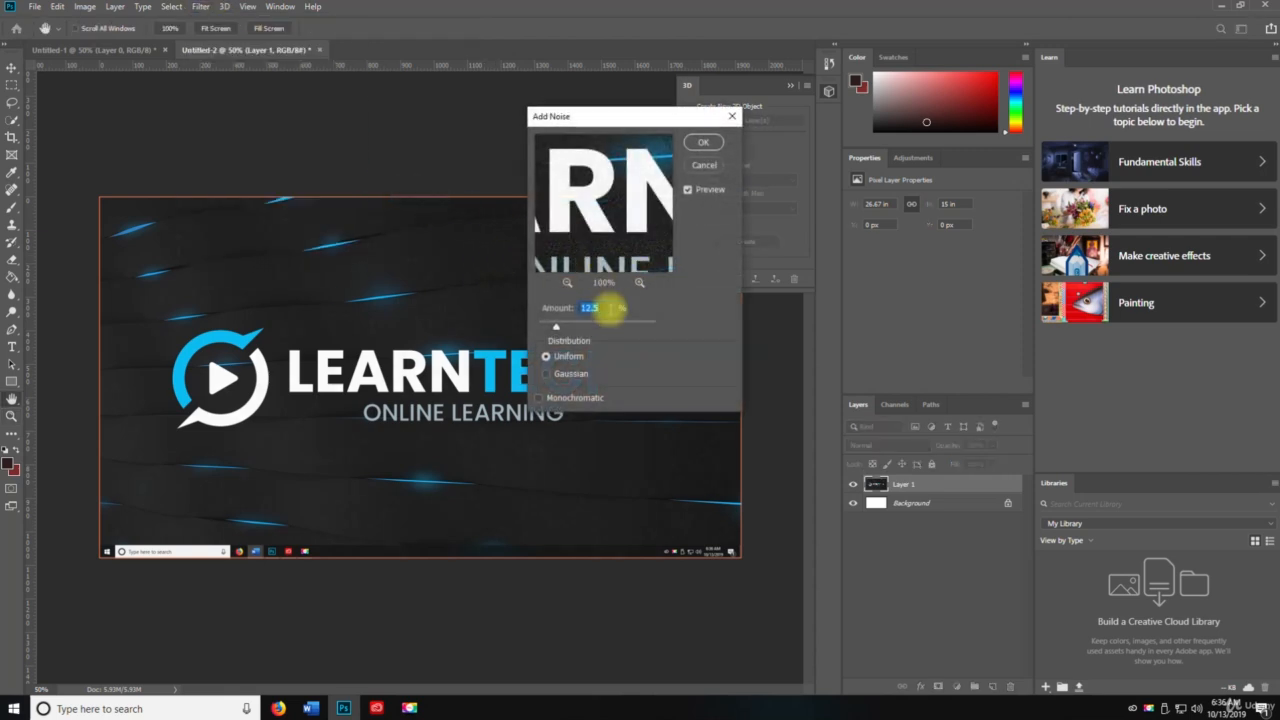
left_click_drag(556, 327, 586, 330)
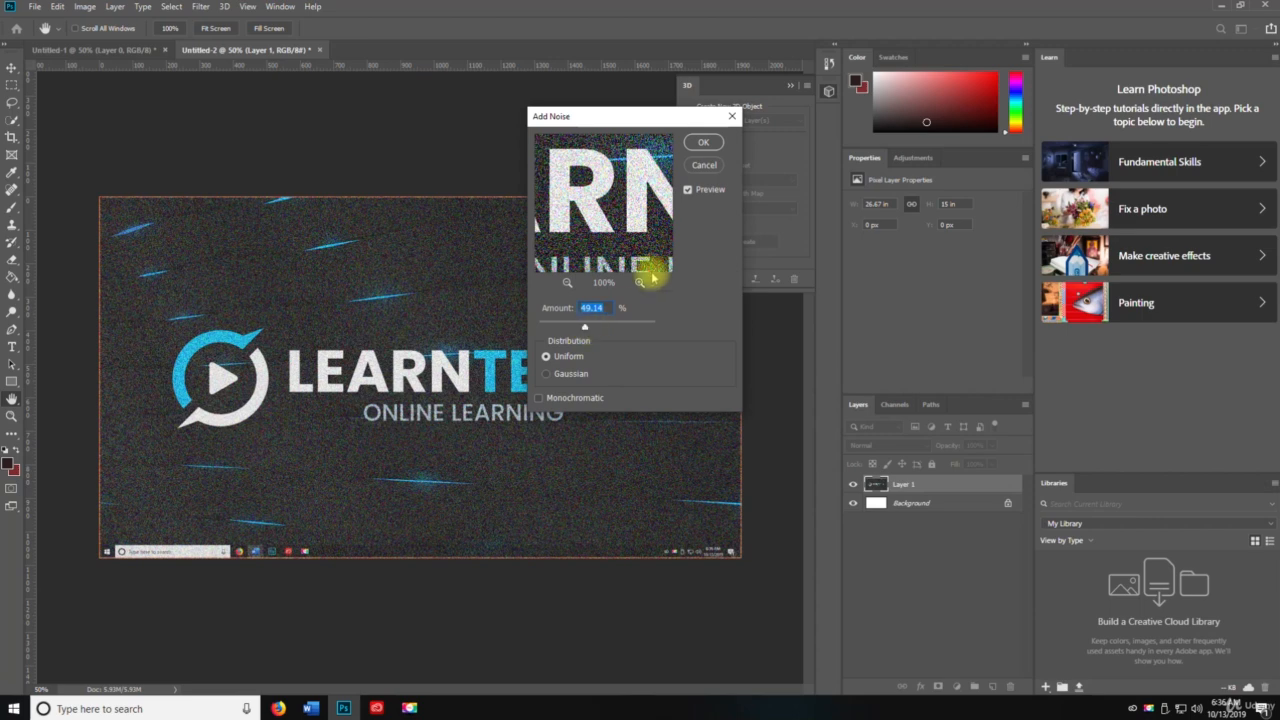
left_click(701, 141)
key("z")
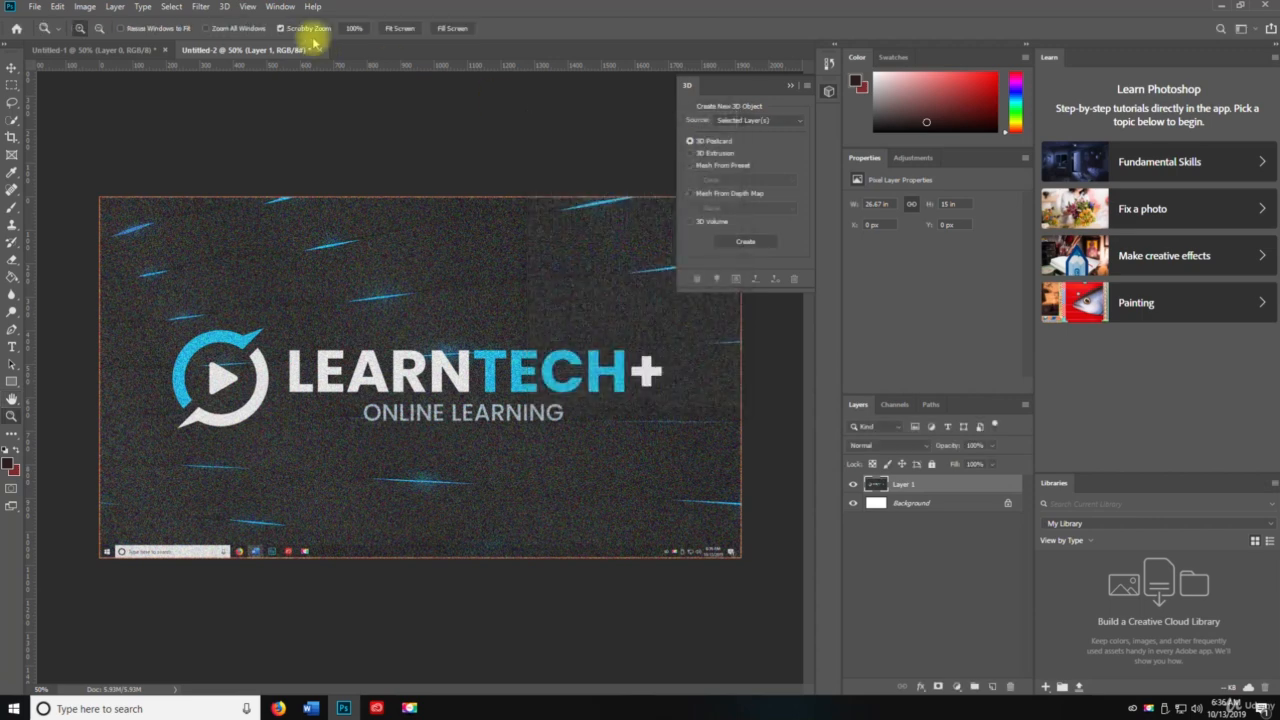
Step: Apply the Facet pixelate filter and the Sharpen filter to the noisy screenshot layer
left_click(200, 6)
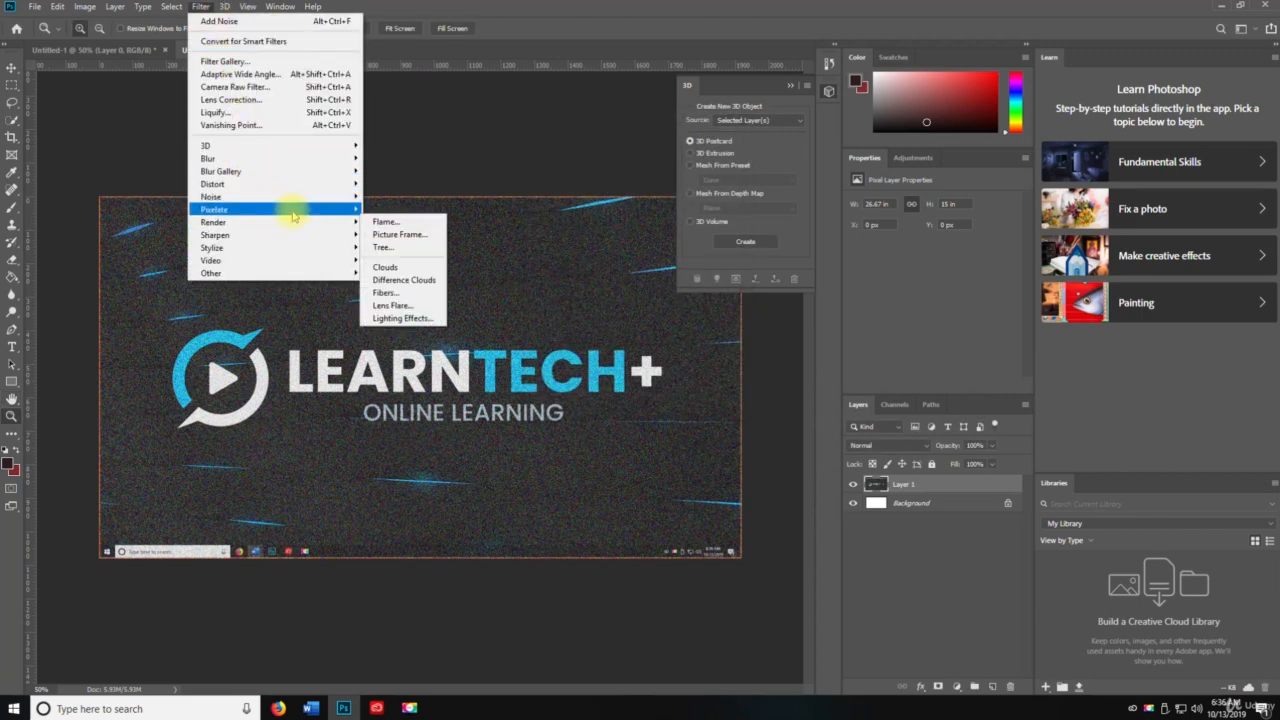
mouse_move(275, 209)
left_click(426, 245)
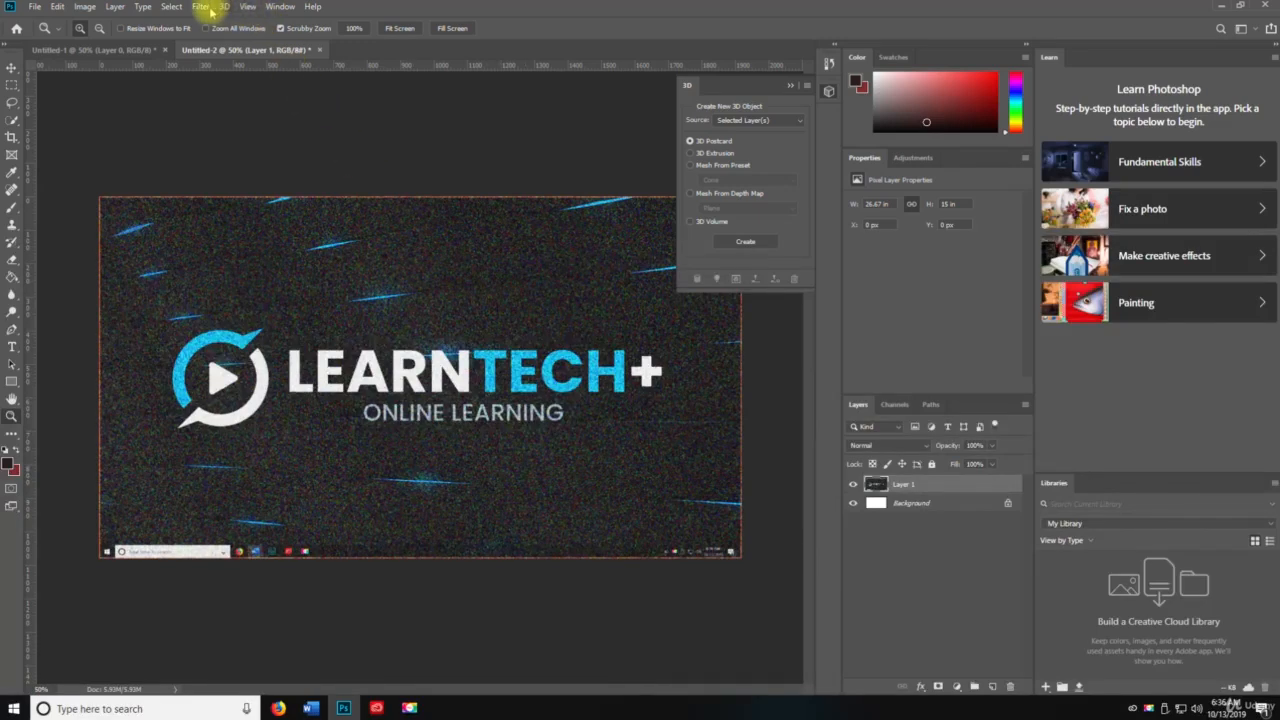
left_click(208, 7)
mouse_move(271, 235)
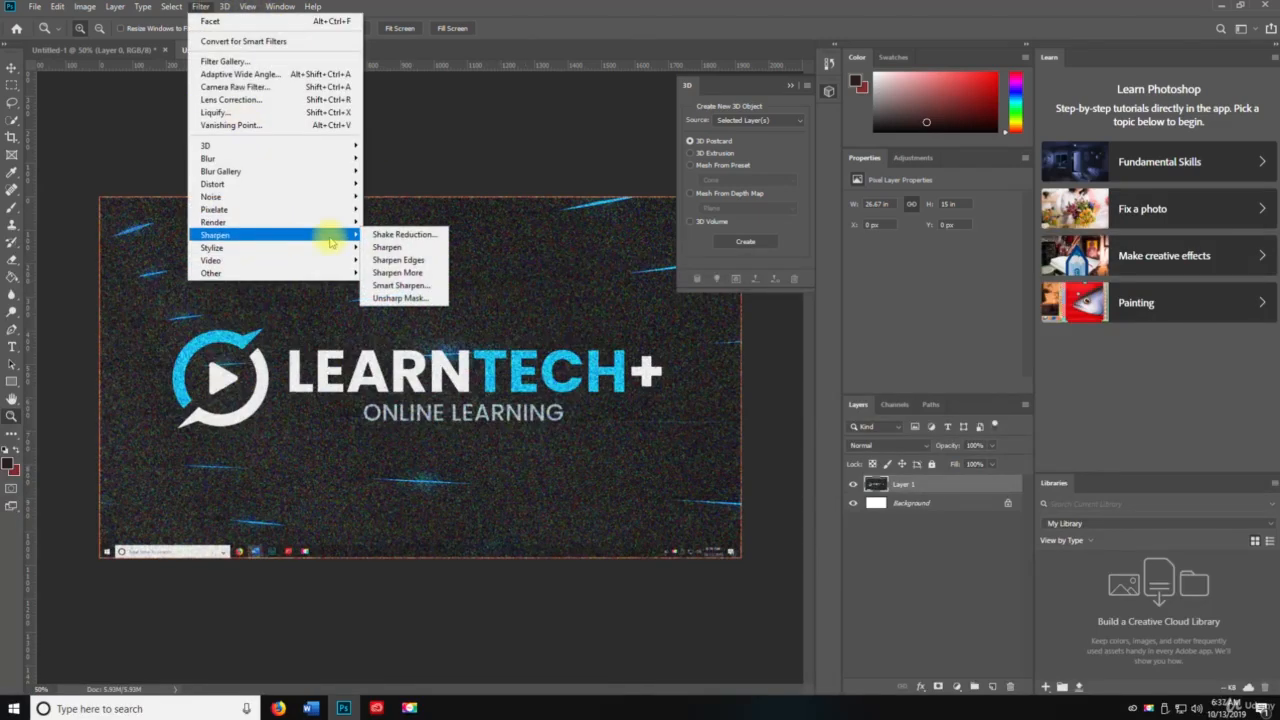
left_click(385, 247)
Step: Apply the Emboss filter to the screenshot layer with an angle of 135°, a height of 51 pixels and an amount of 100%
left_click(200, 7)
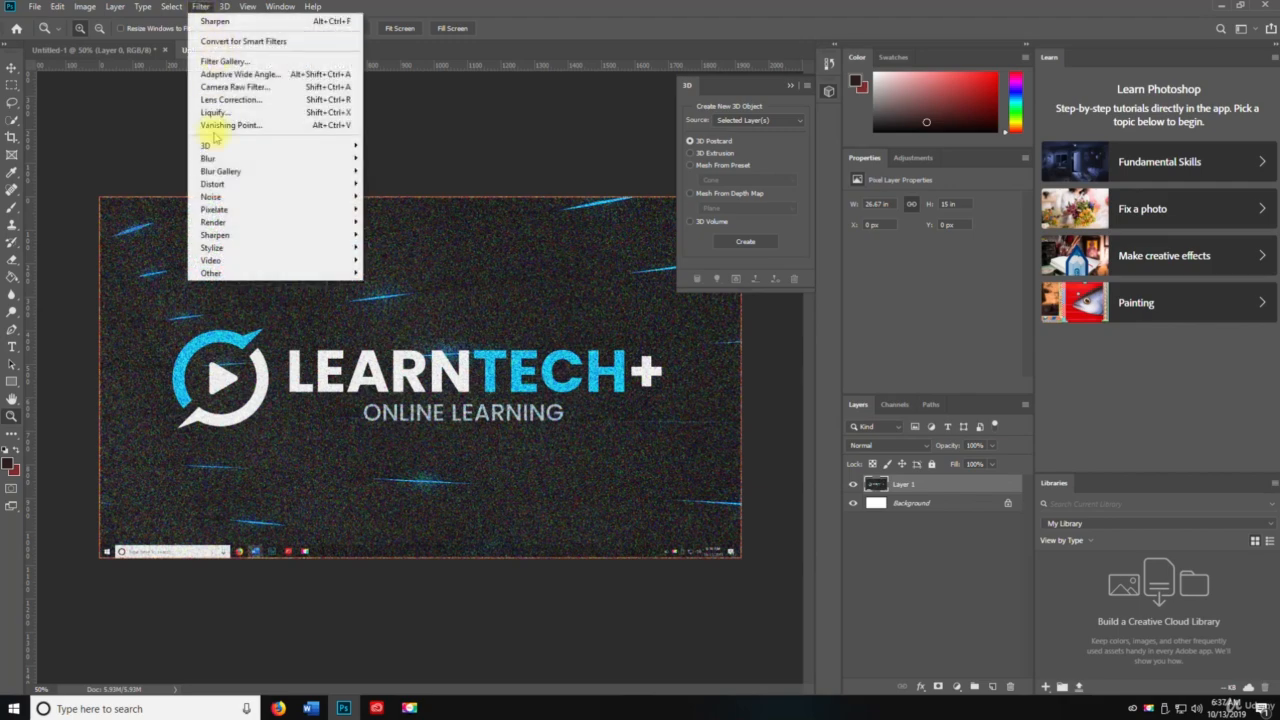
mouse_move(240, 247)
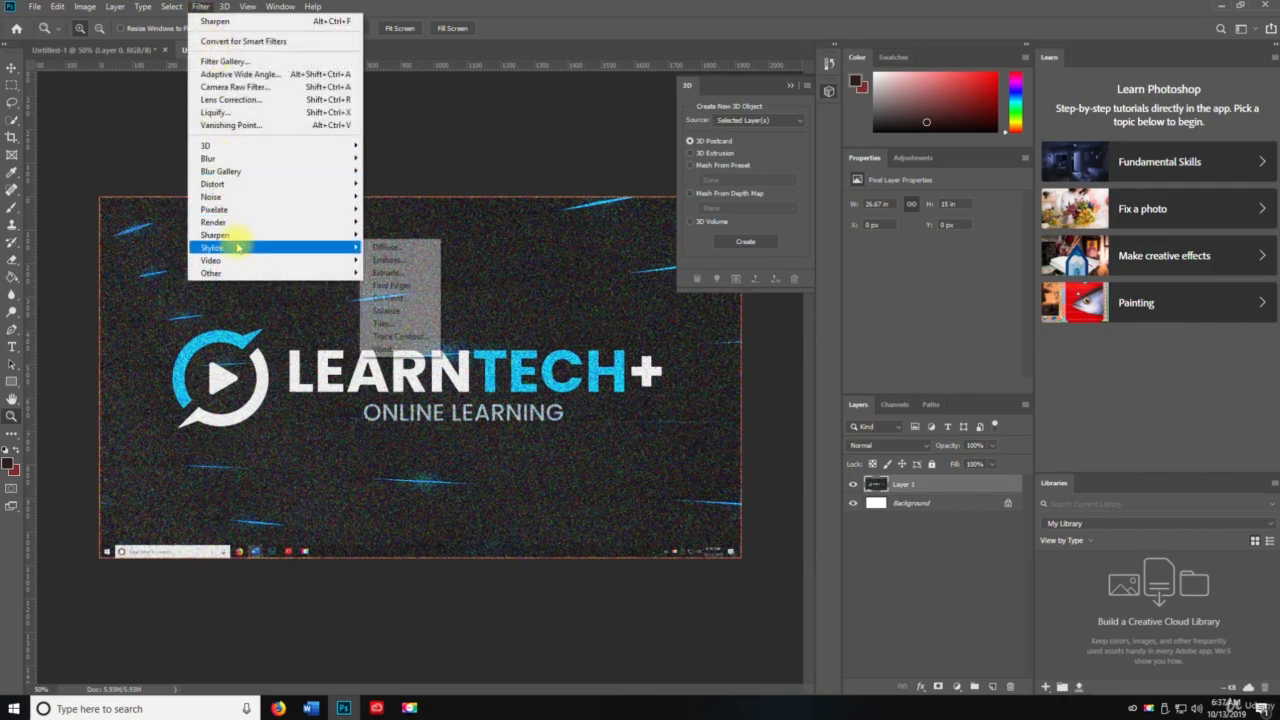
left_click(400, 262)
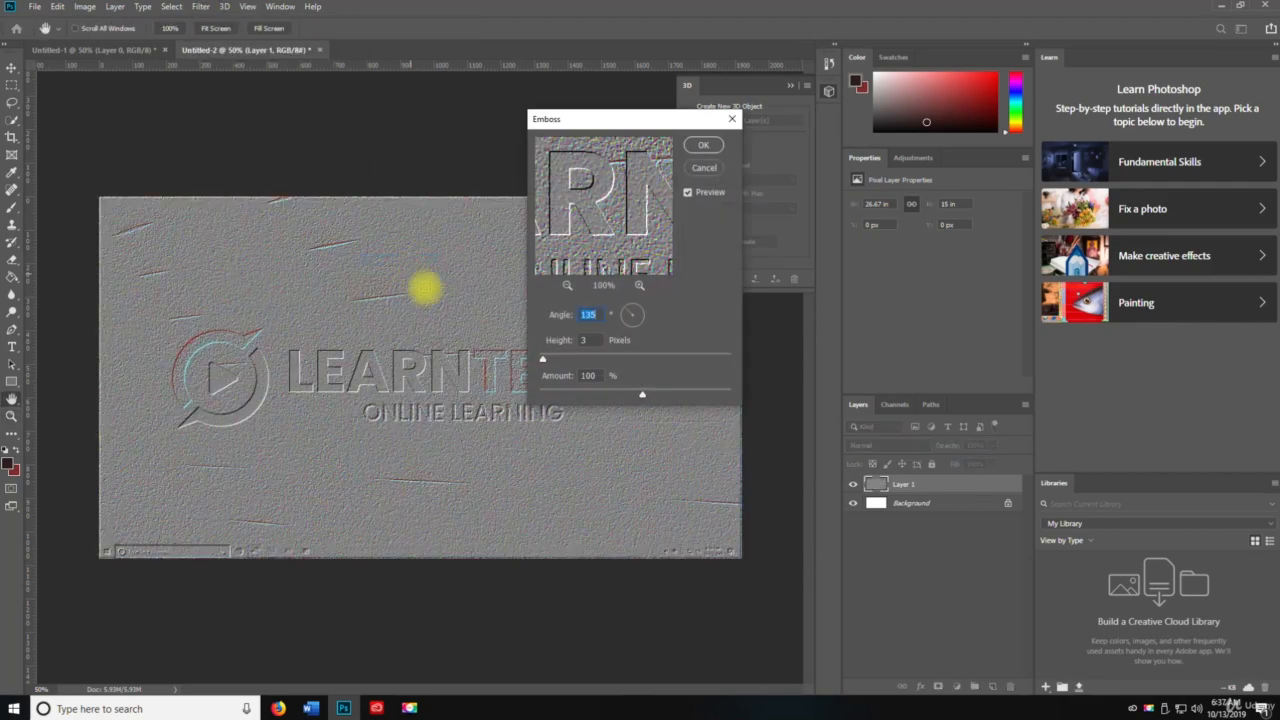
left_click(600, 358)
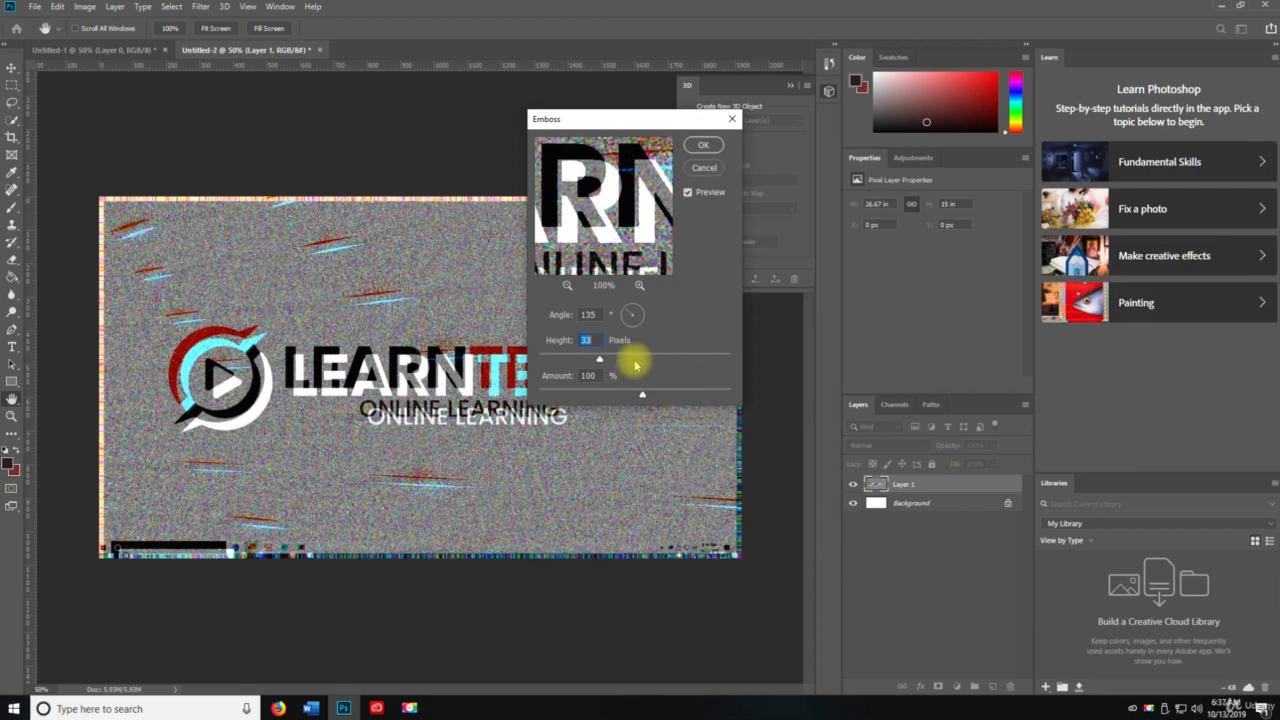
left_click(635, 357)
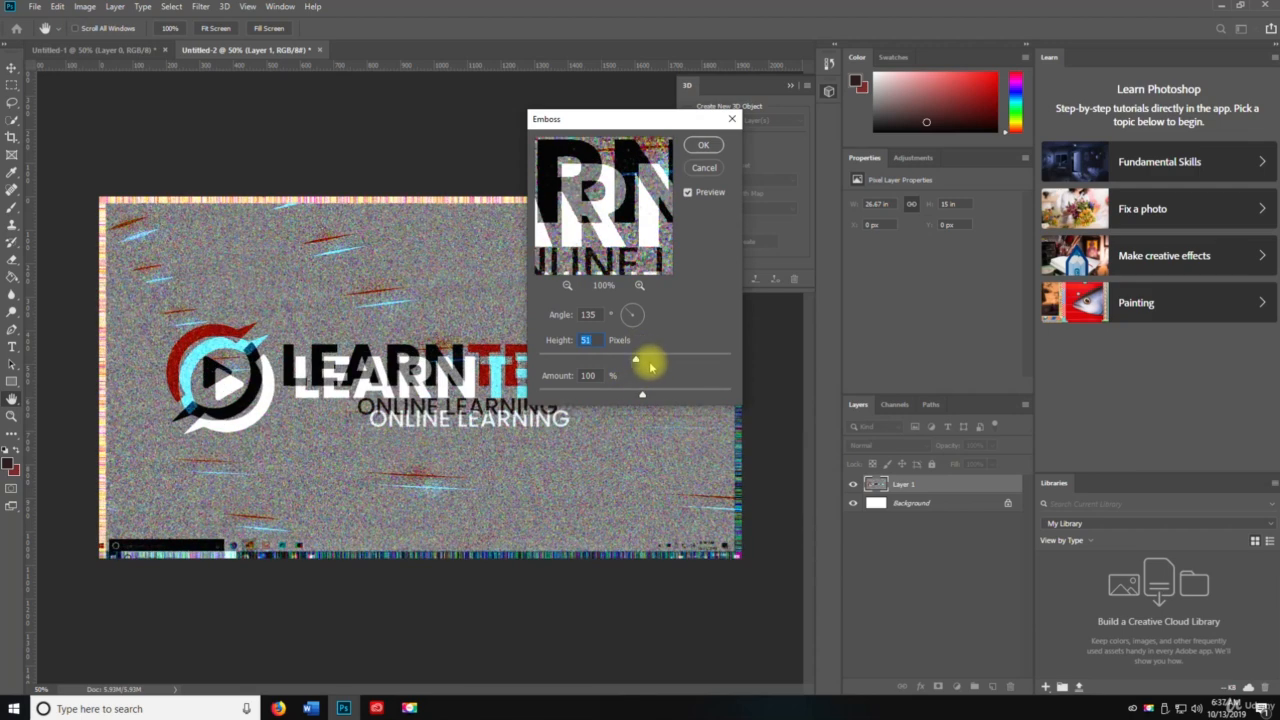
left_click(610, 389)
left_click(703, 144)
key("z")
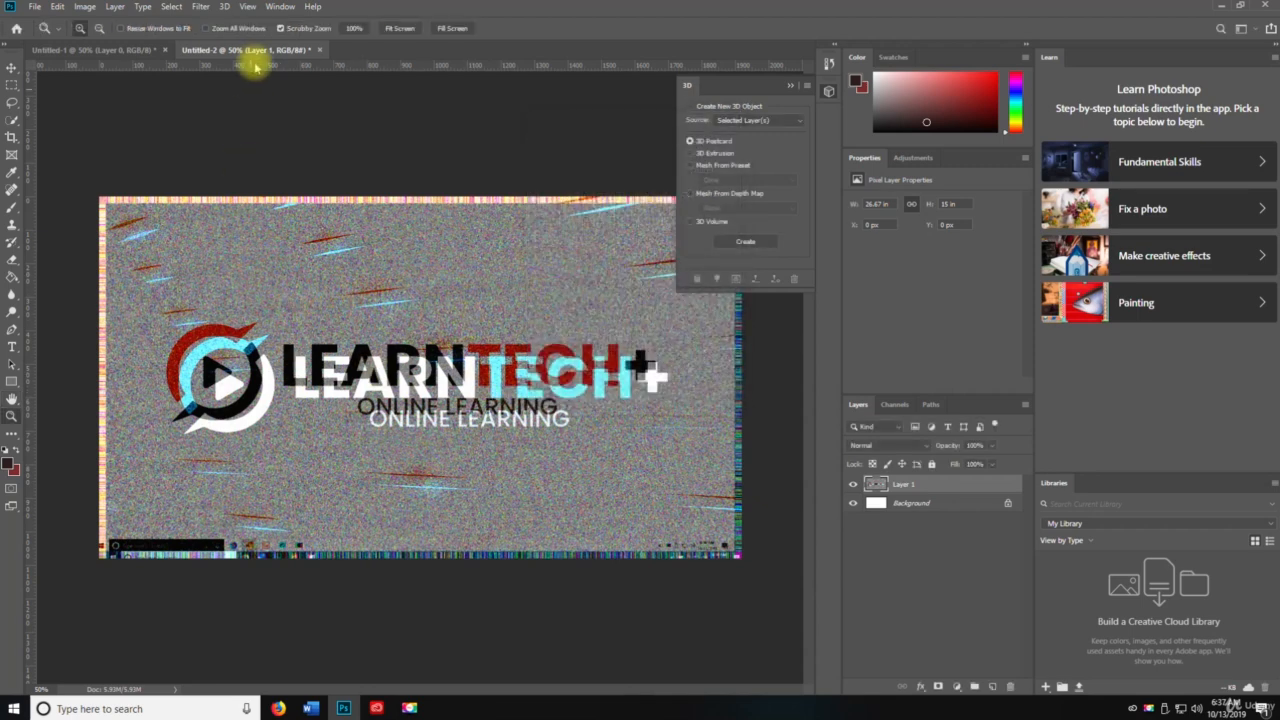
Step: Try the Clouds render filter on the embossed layer and undo it
left_click(203, 7)
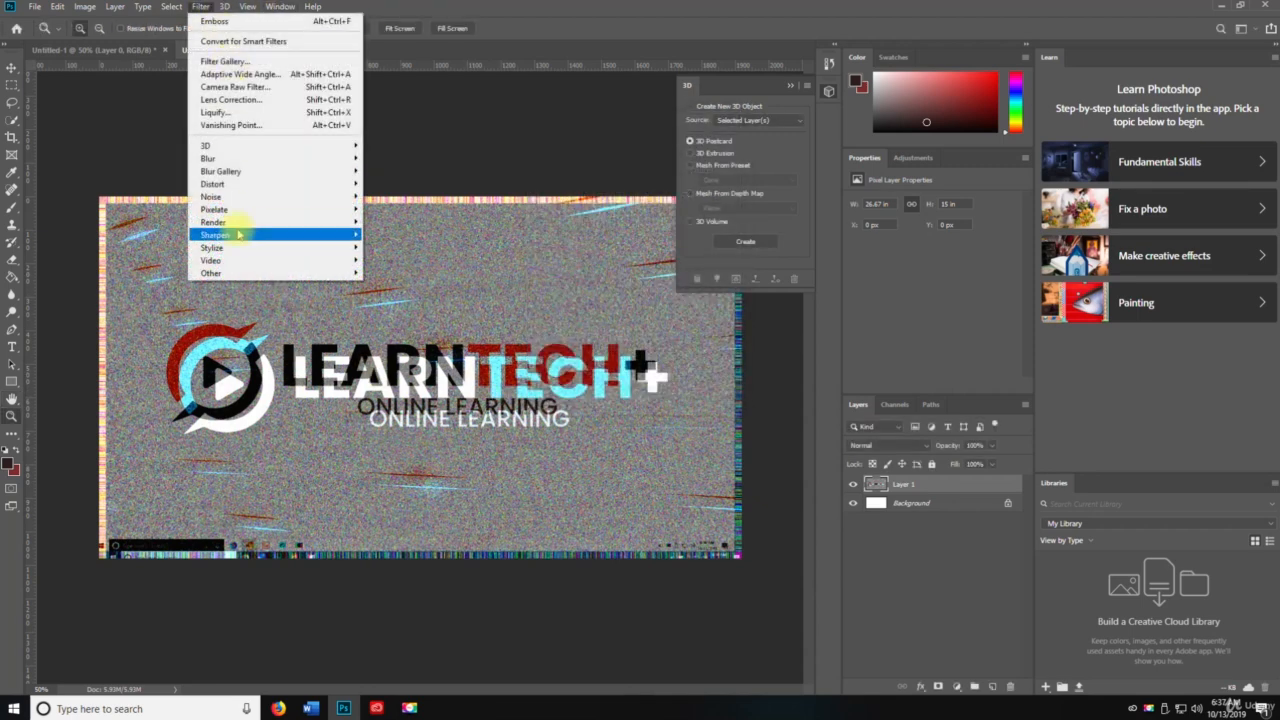
mouse_move(238, 226)
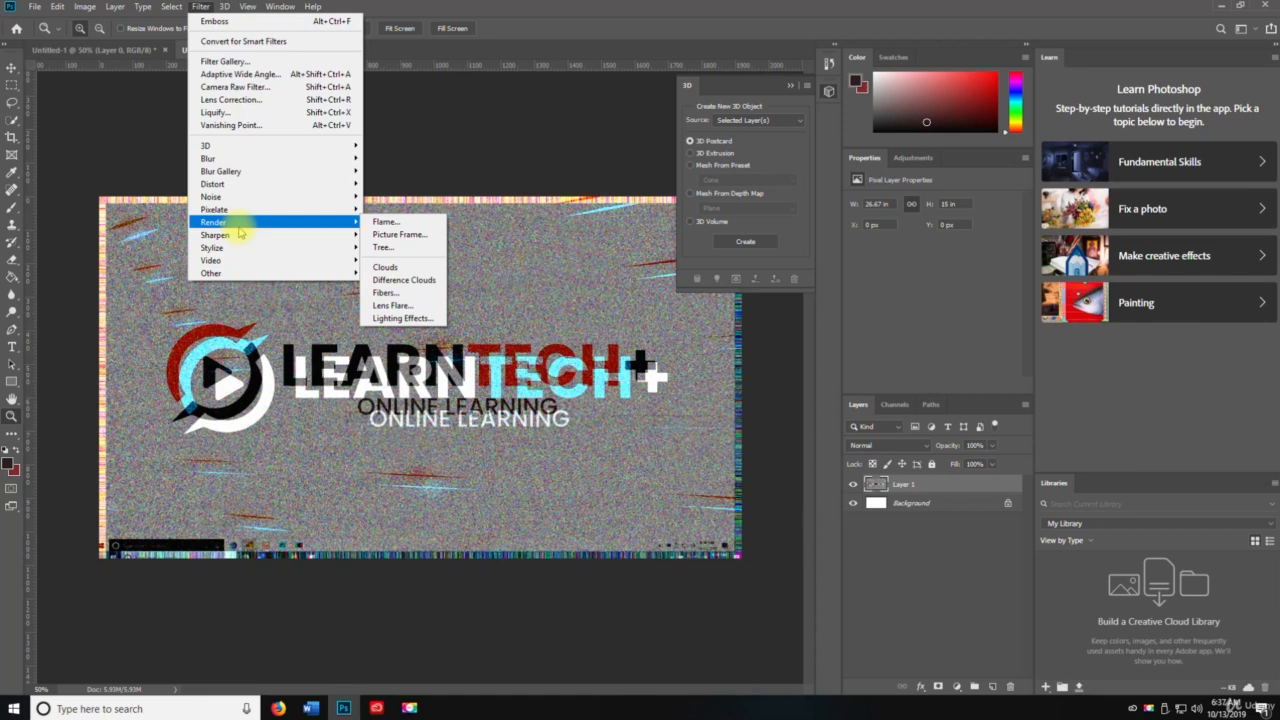
mouse_move(325, 235)
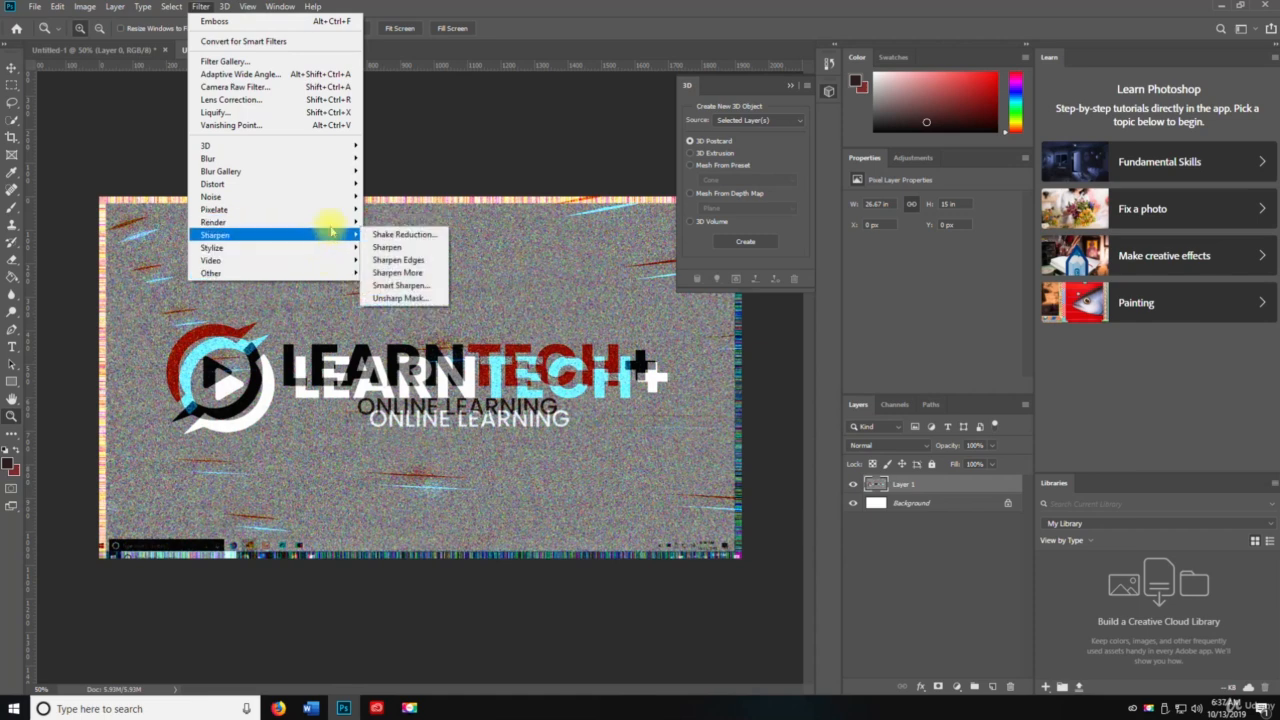
left_click(400, 264)
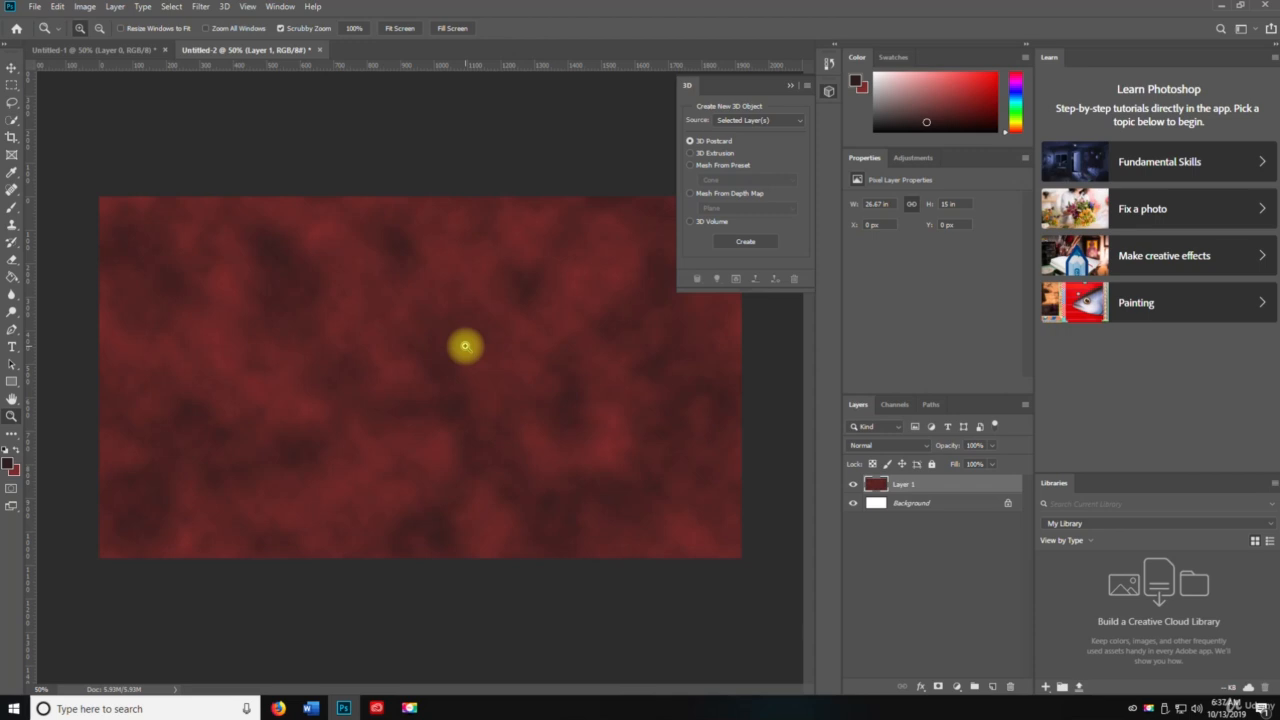
key("ctrl+z")
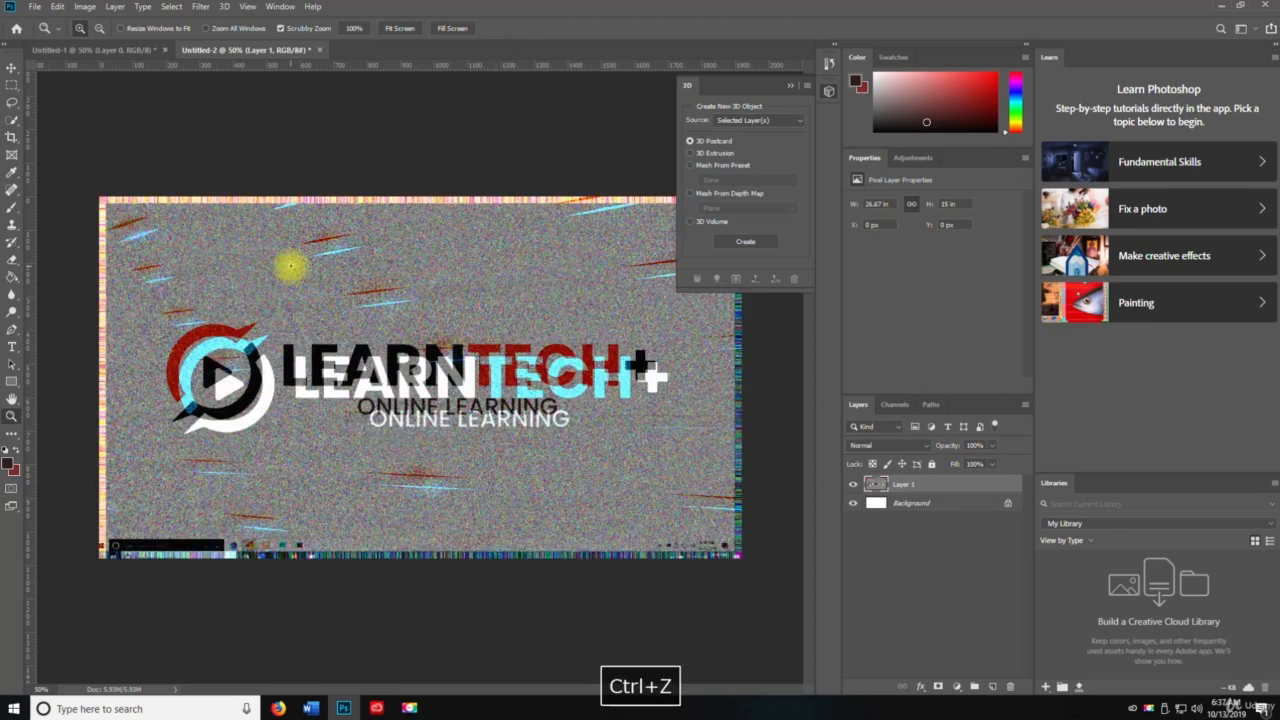
key("v")
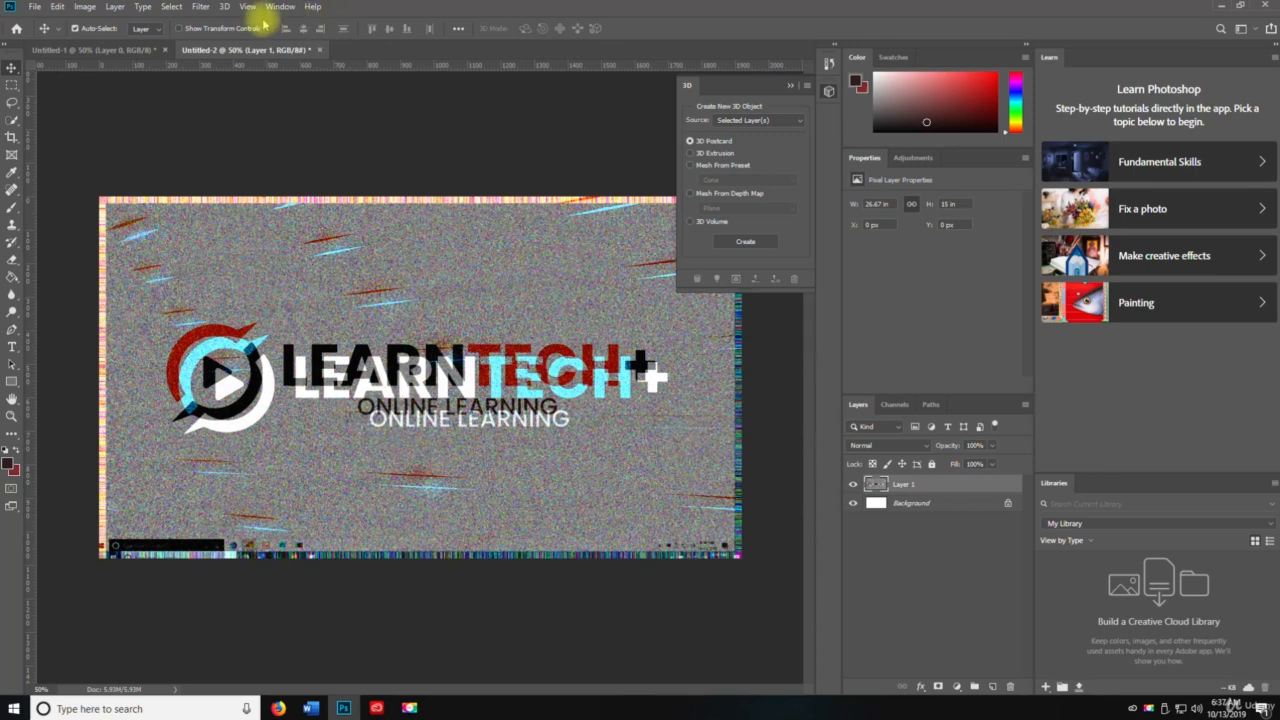
Step: Apply the Oil Paint filter to the embossed layer with stylization 2.3, cleanliness 2.3, scale 0.8 and bristle detail 10.0
left_click(202, 8)
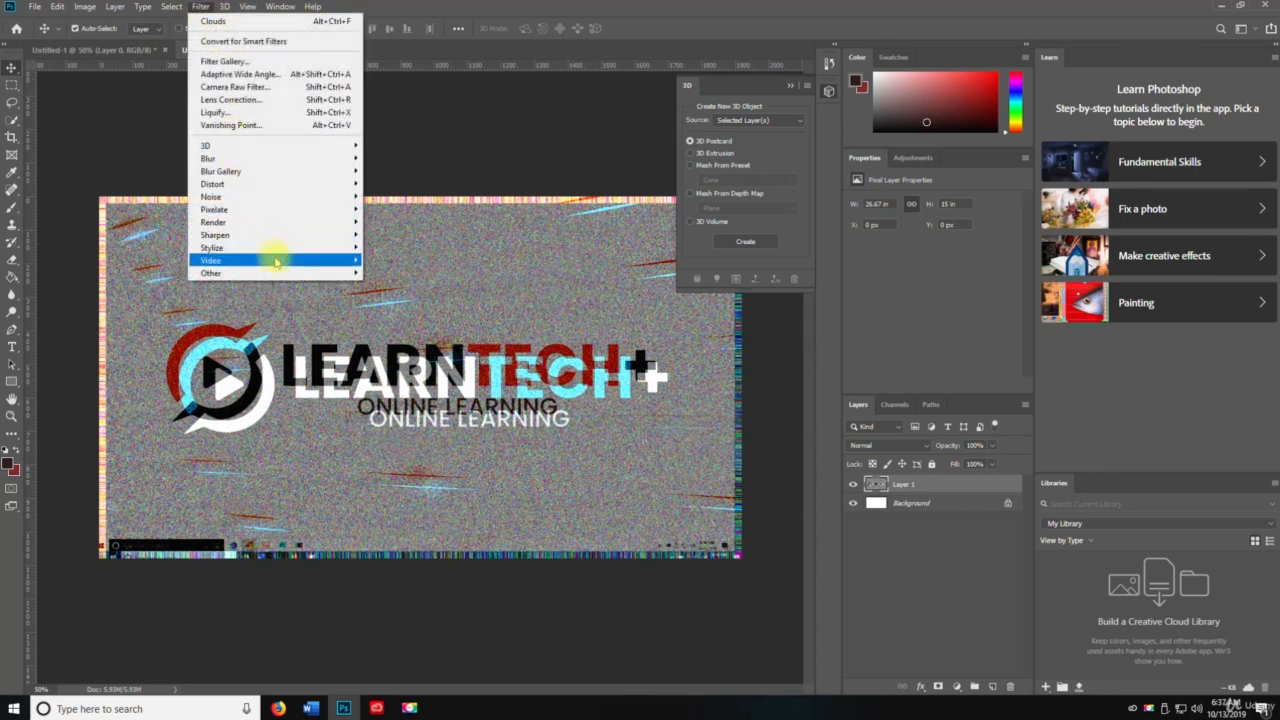
mouse_move(276, 260)
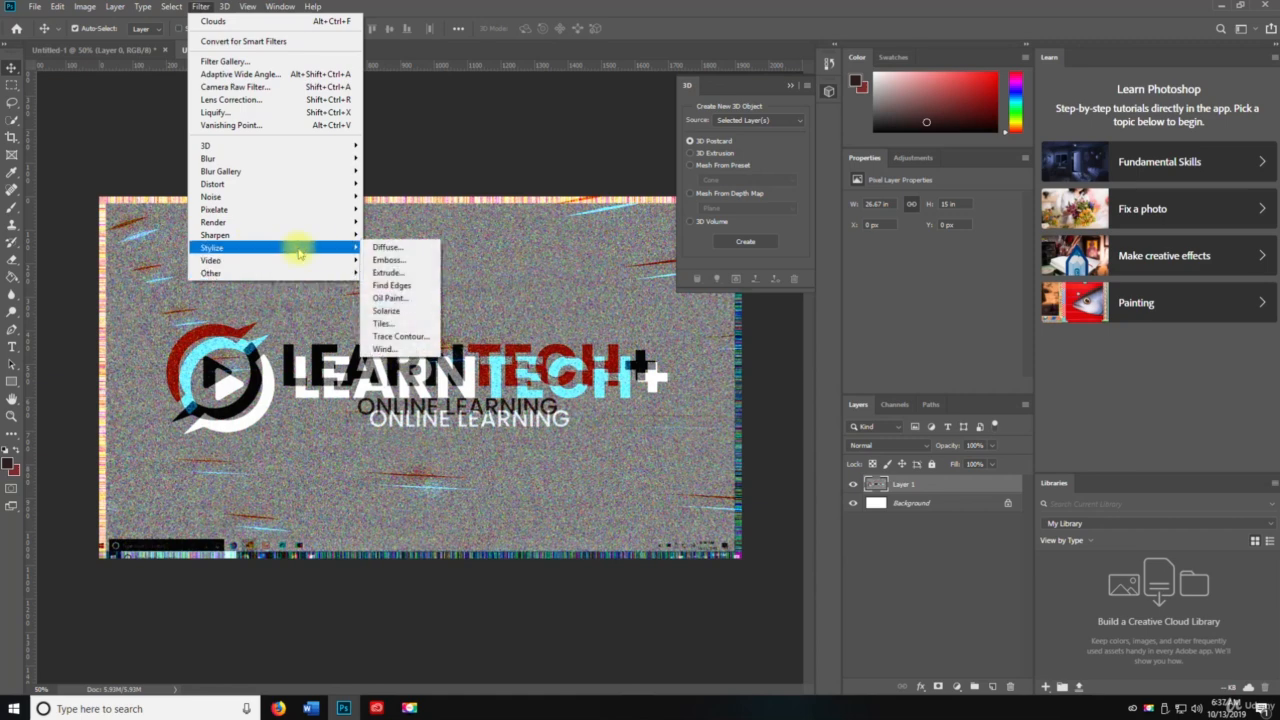
left_click(401, 302)
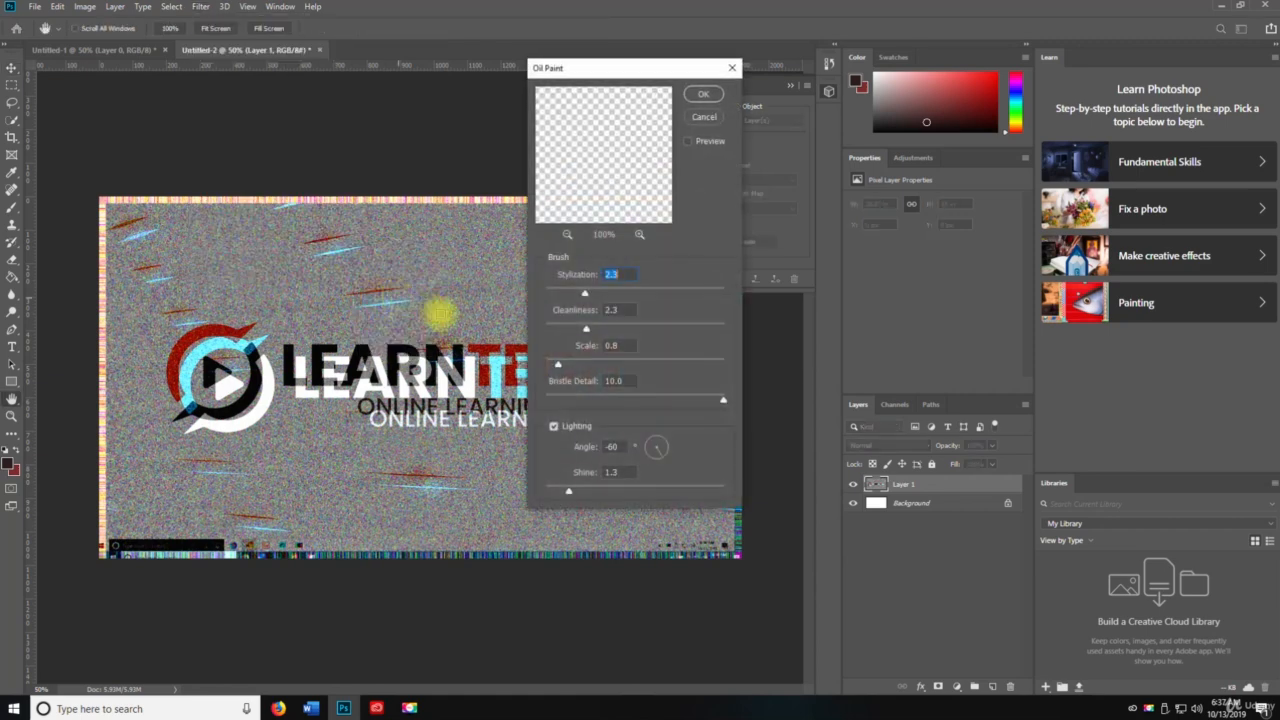
left_click(704, 118)
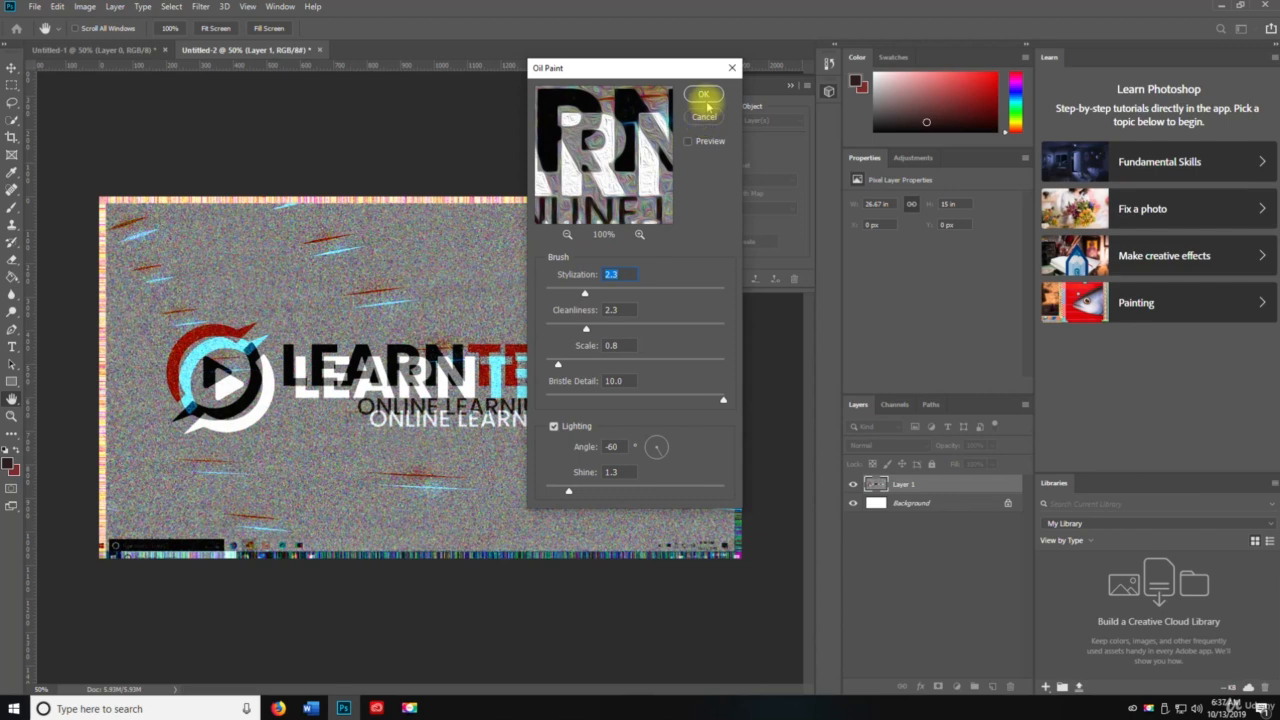
Step: Apply a Motion Blur to the layer with an angle of 0° and a distance of 10 pixels
left_click(200, 6)
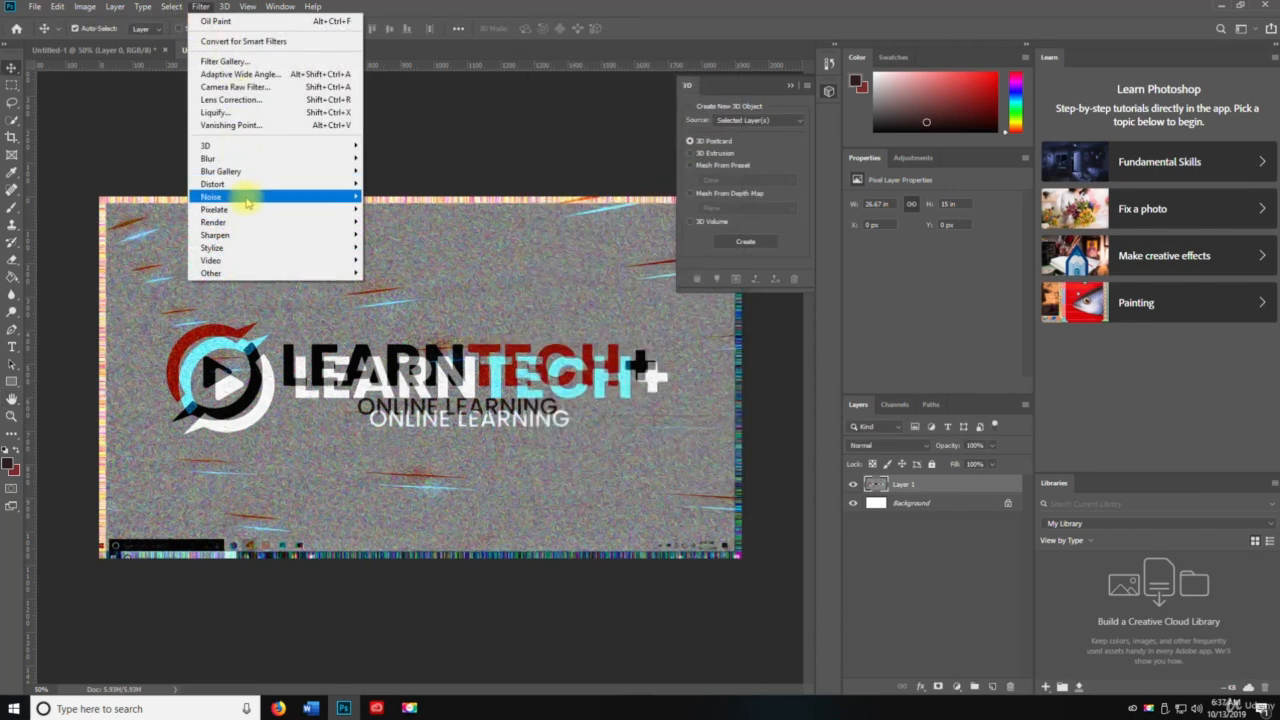
mouse_move(291, 177)
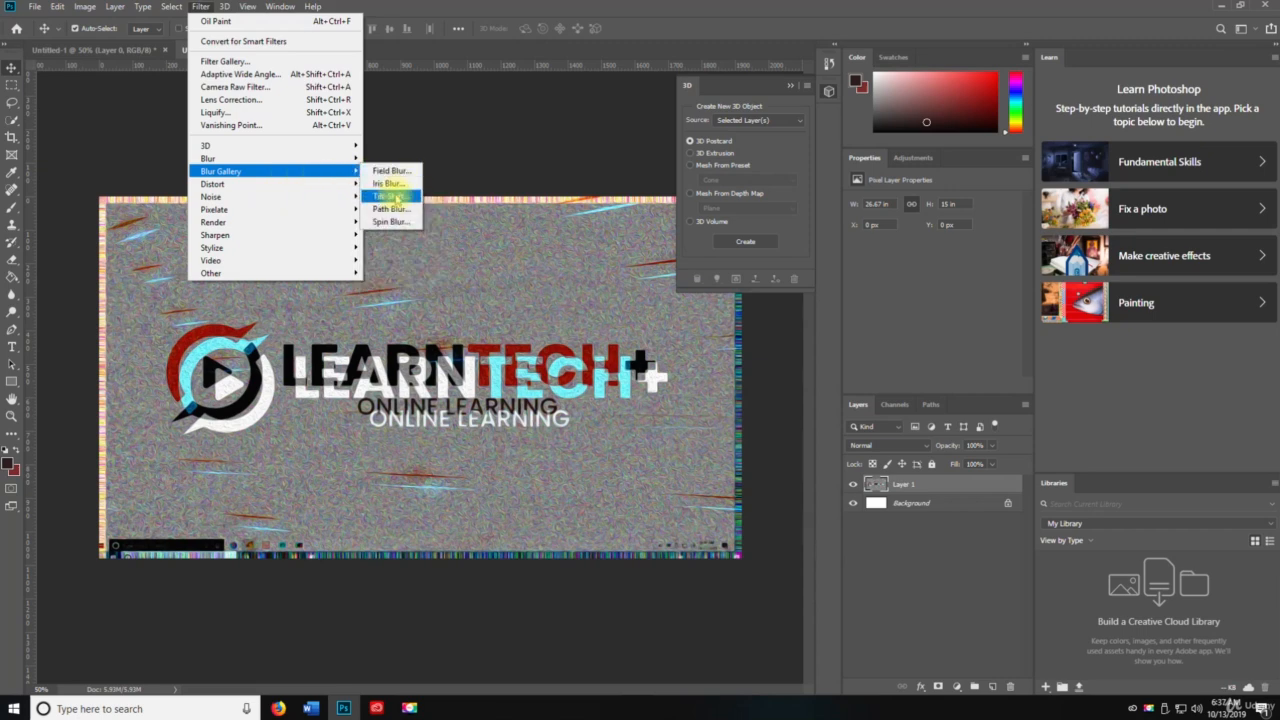
mouse_move(345, 158)
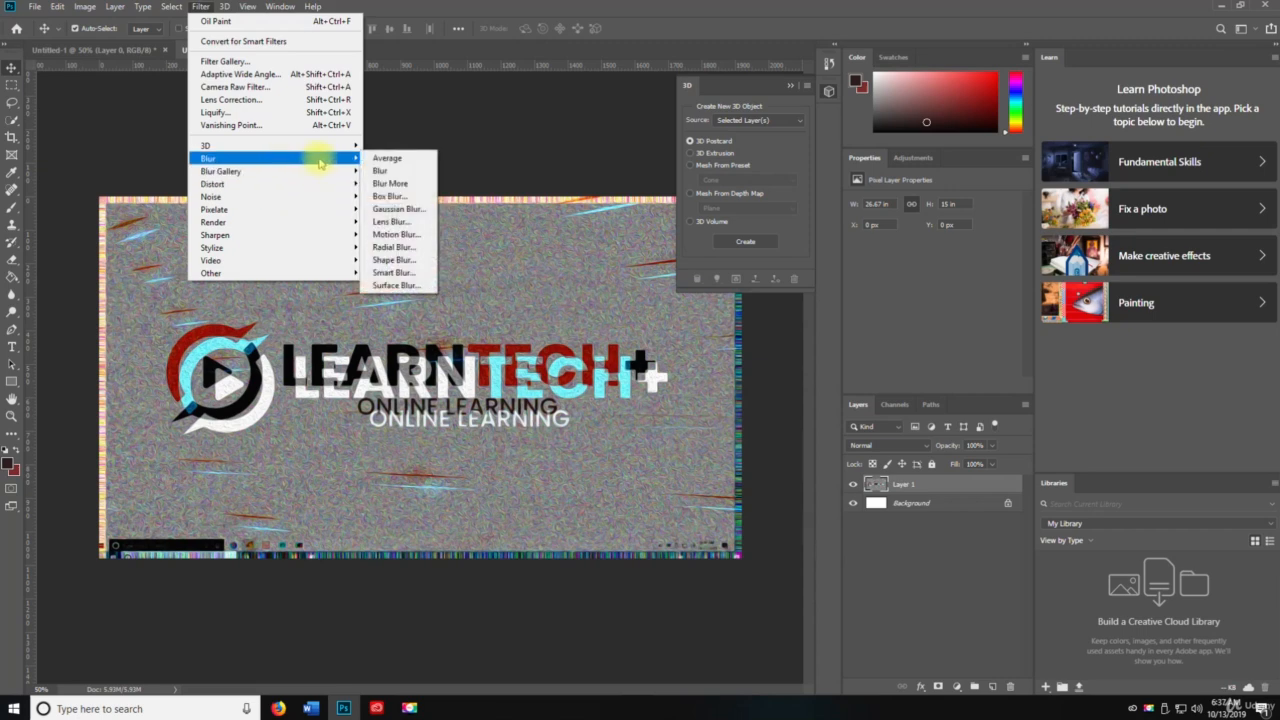
left_click(398, 235)
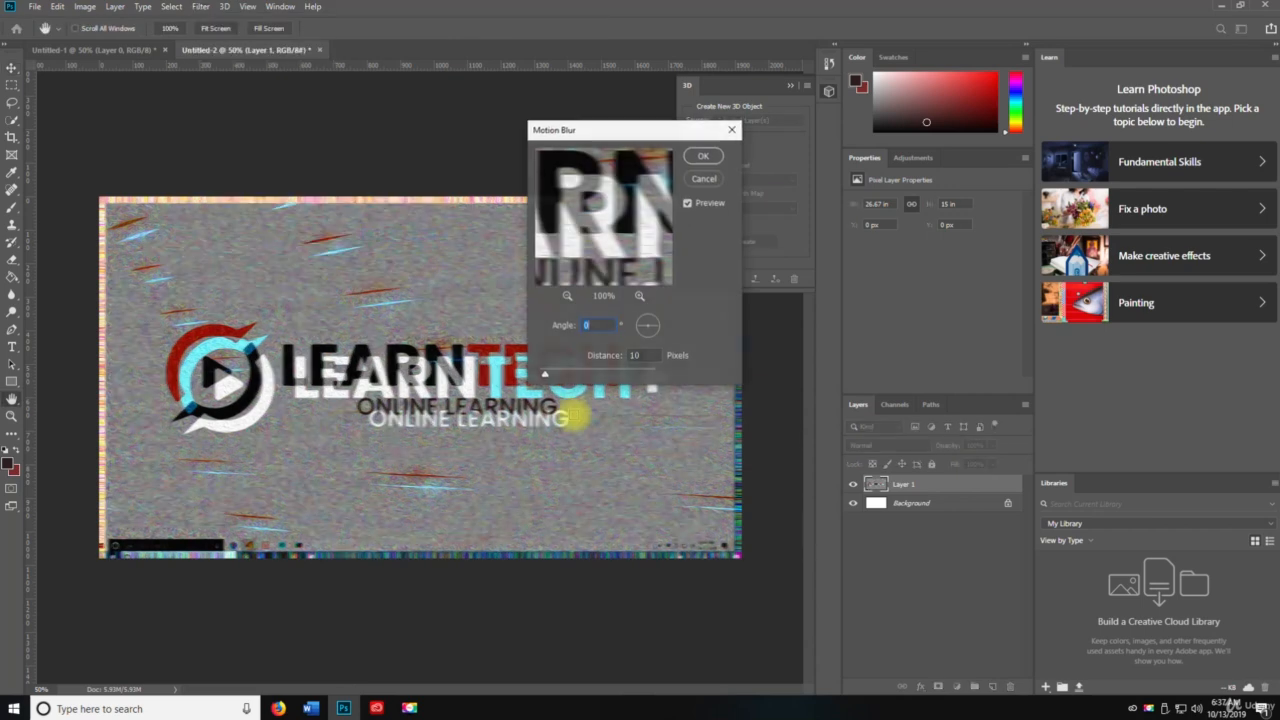
left_click(703, 158)
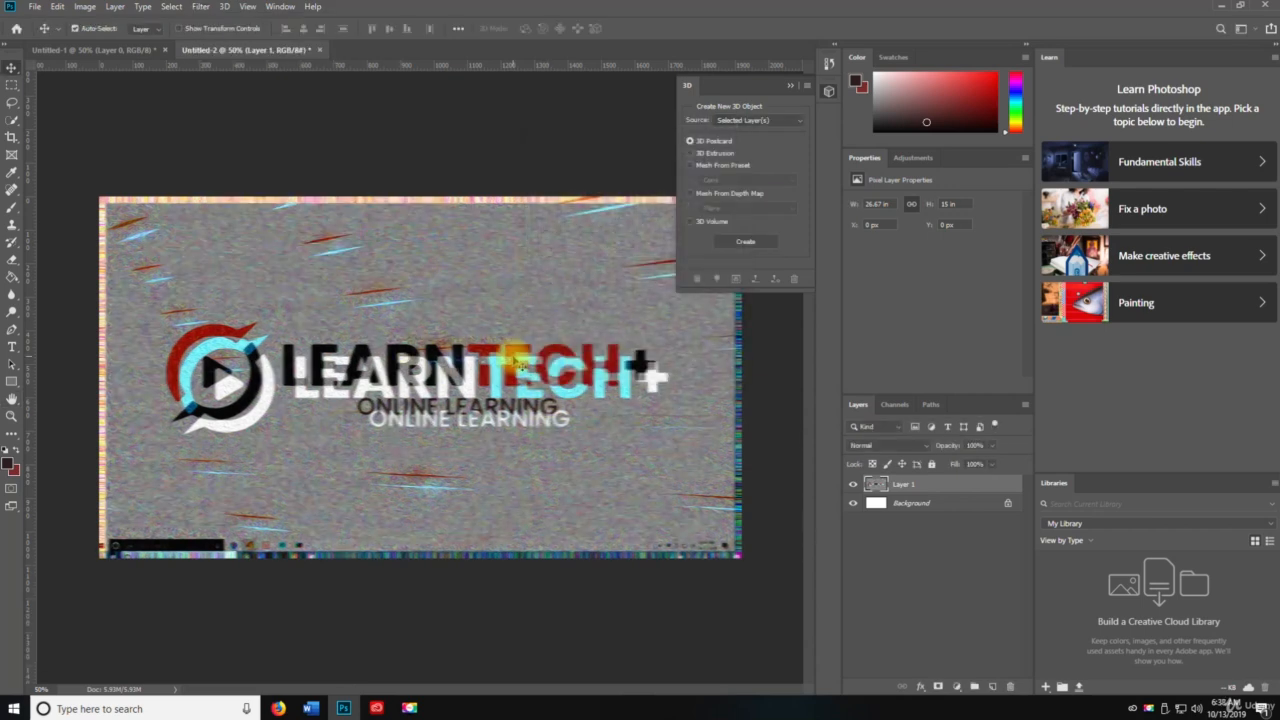
Step: Review the layer effects and blending options available for the screenshot layer, and cancel without changing any
left_click(920, 687)
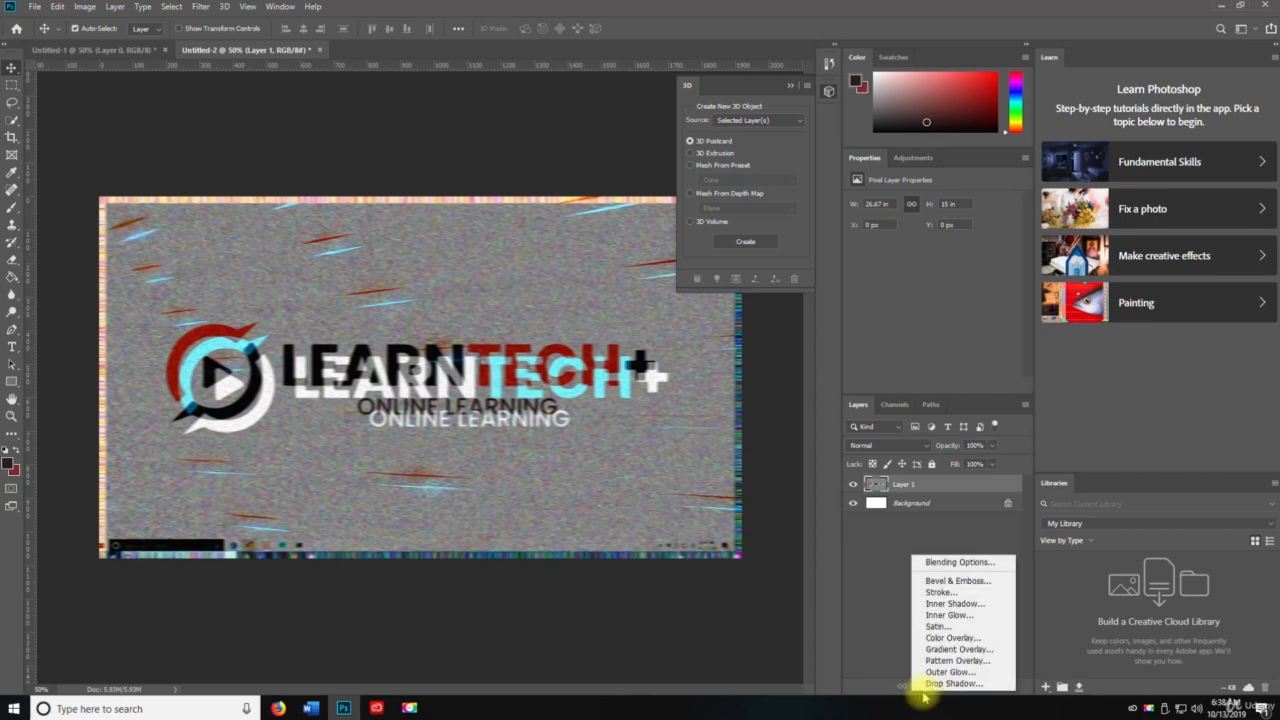
left_click(932, 563)
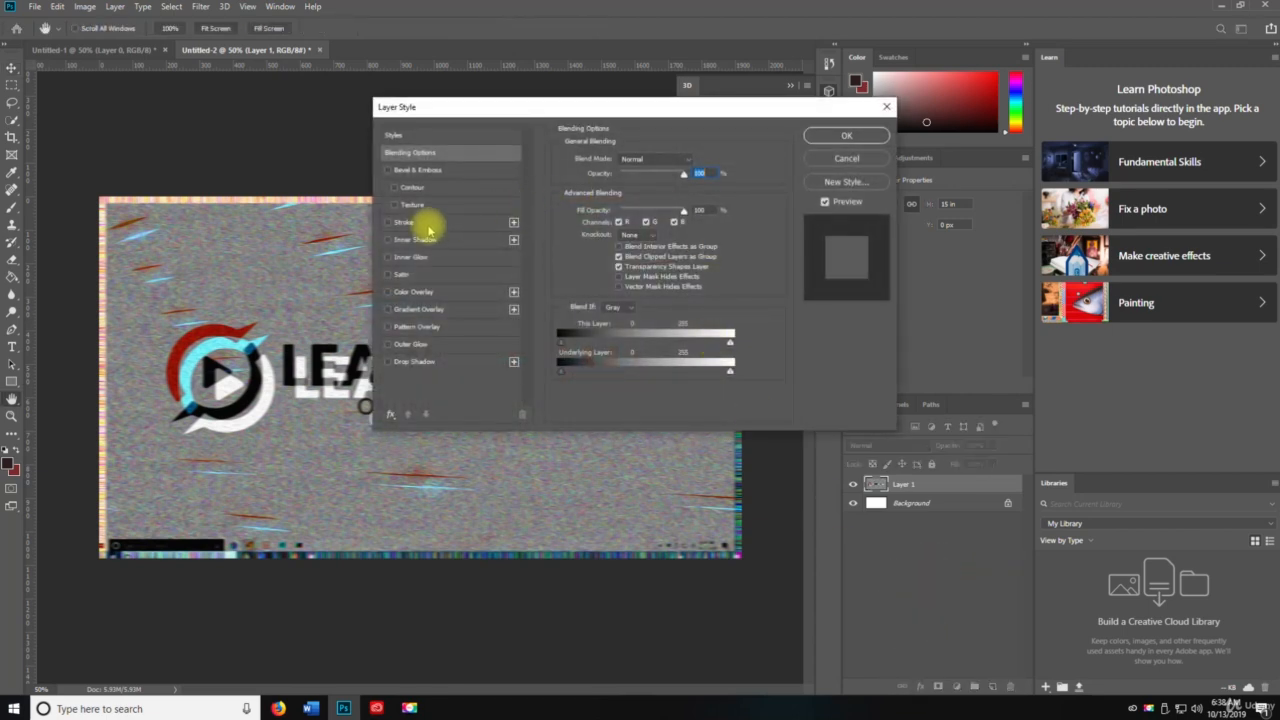
left_click(825, 162)
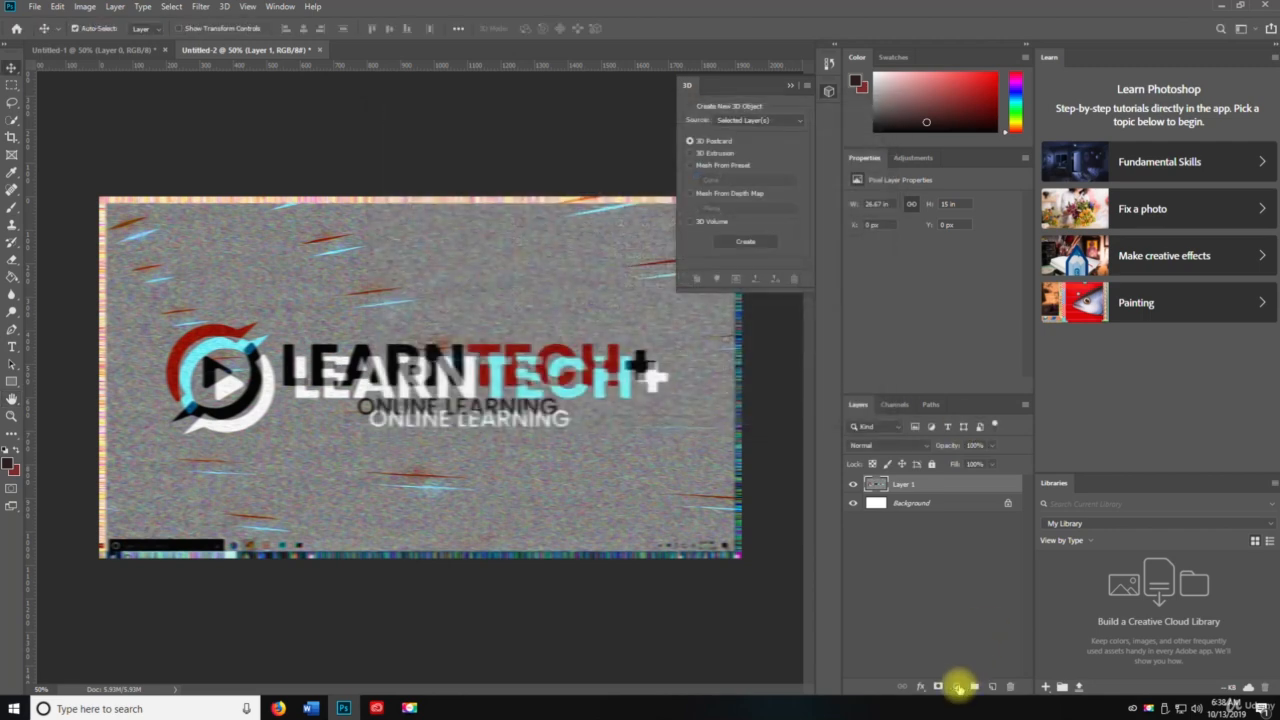
Step: Add a layer mask to the filtered screenshot layer
left_click(958, 687)
left_click(938, 687)
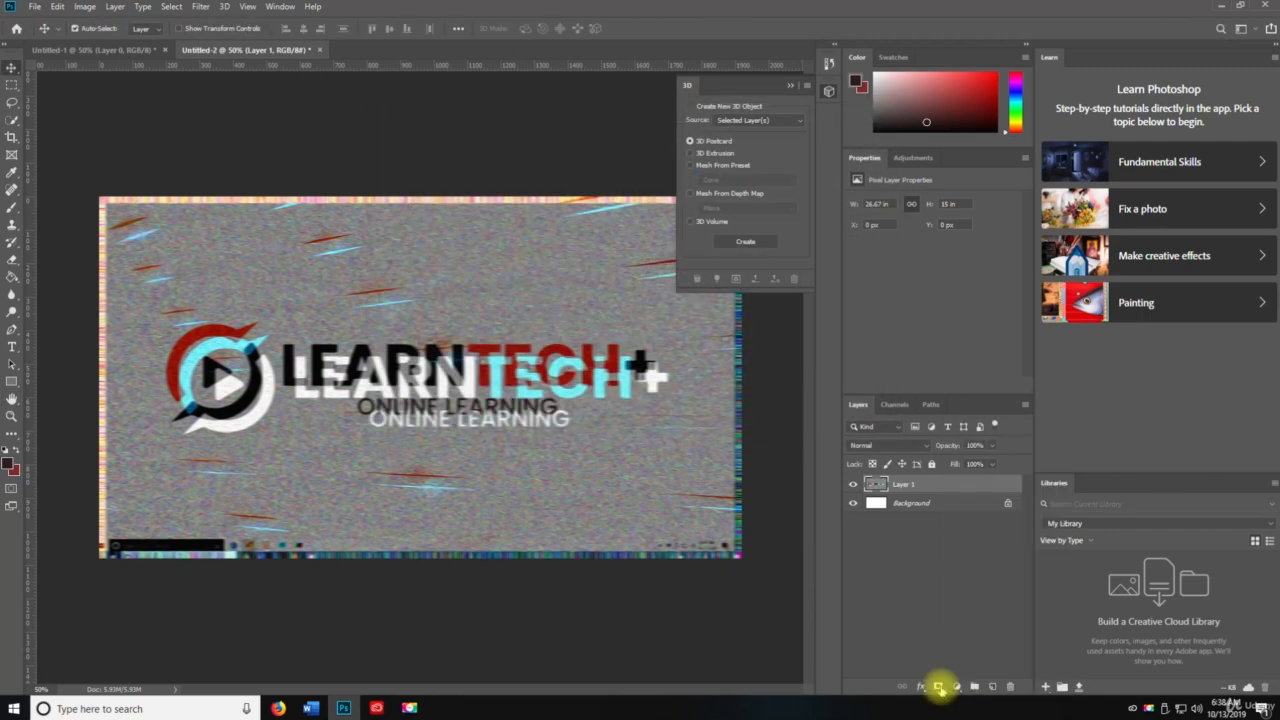
left_click(938, 687)
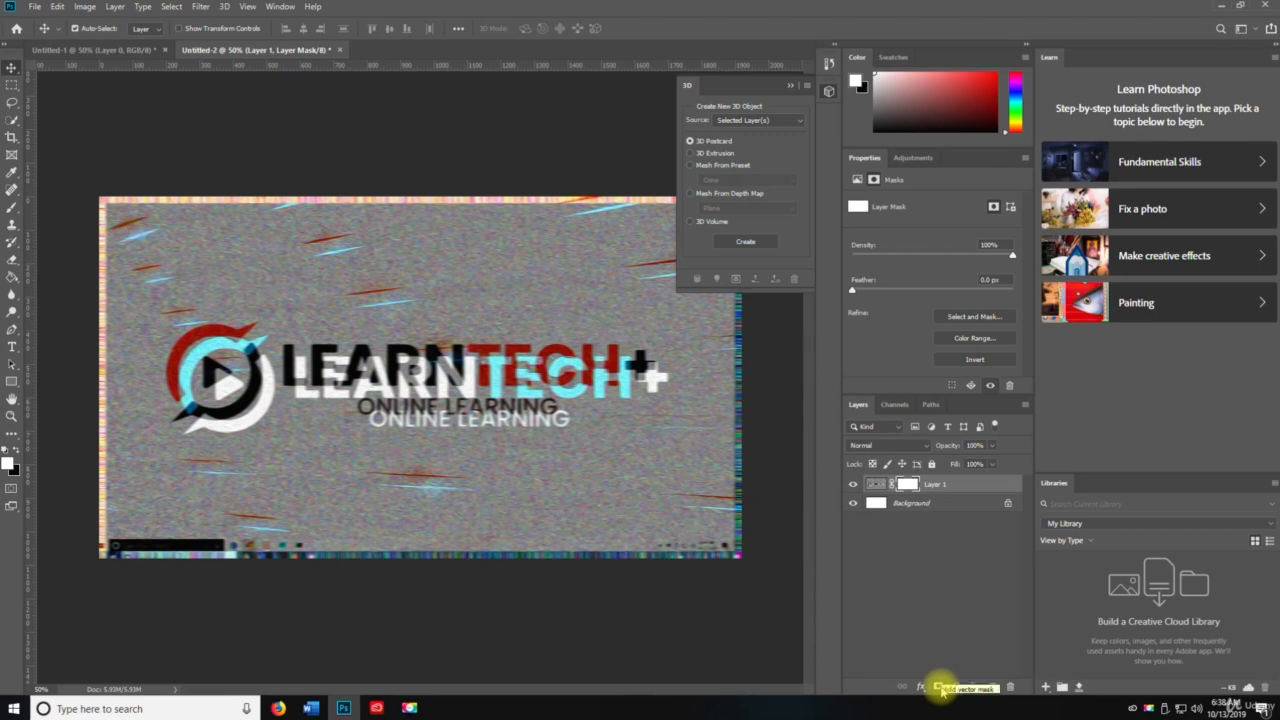
Step: Close the 3D panel that covers part of the canvas
left_click(808, 86)
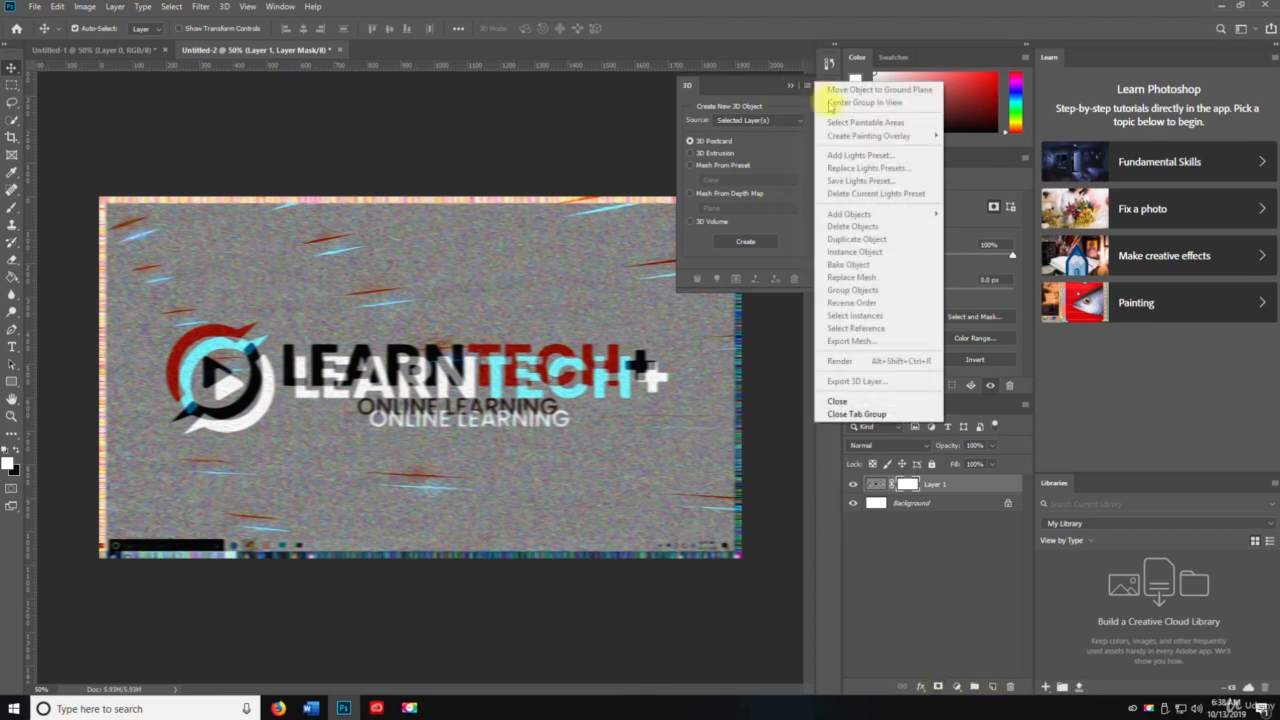
left_click(838, 401)
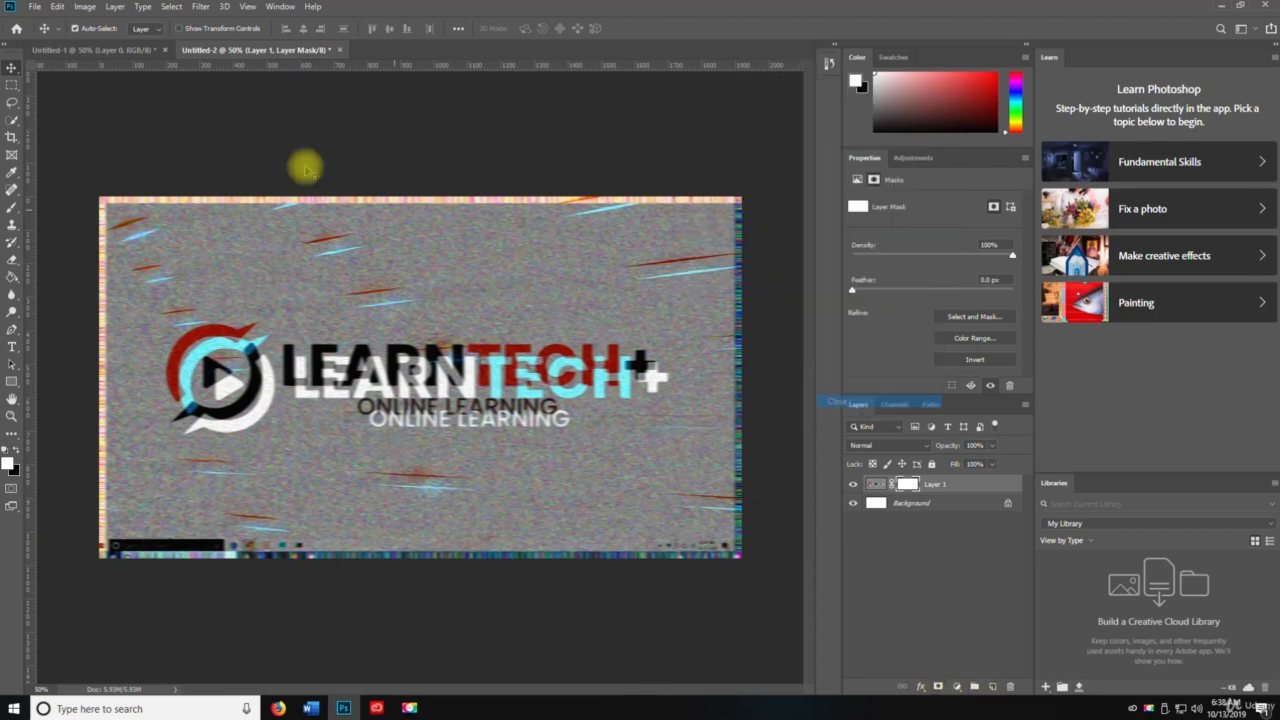
left_click(200, 6)
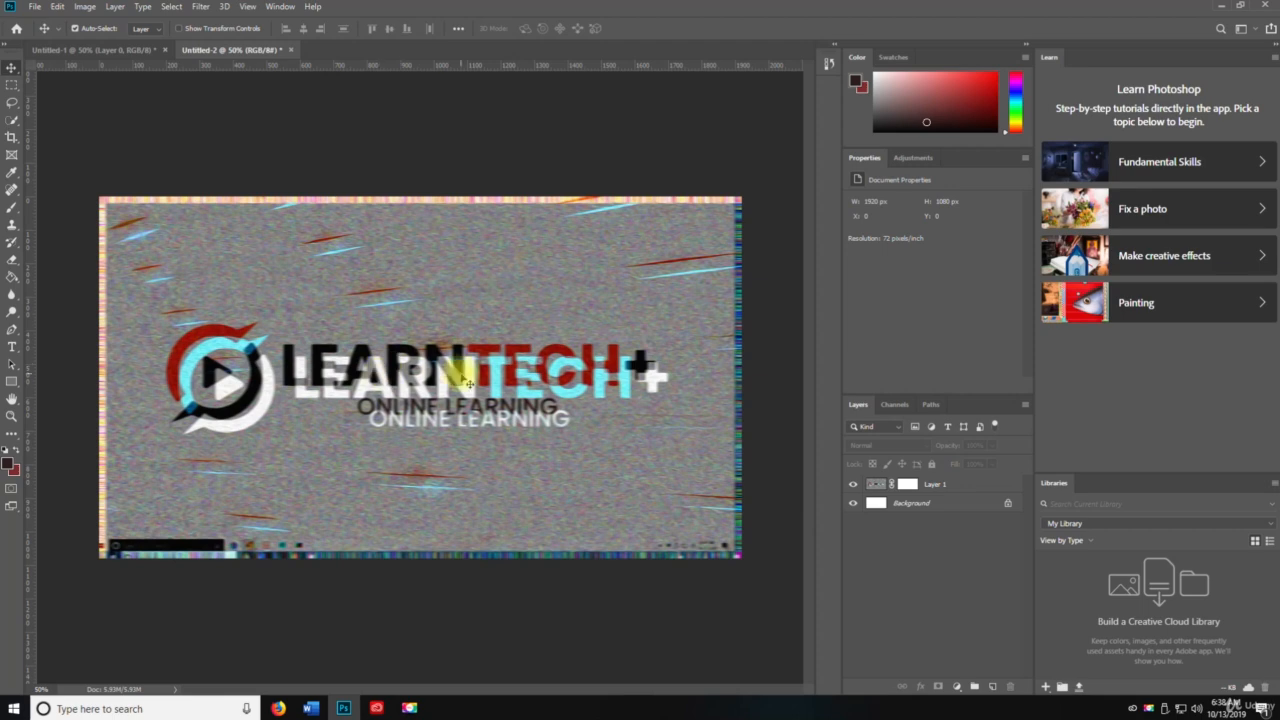
left_click(1221, 5)
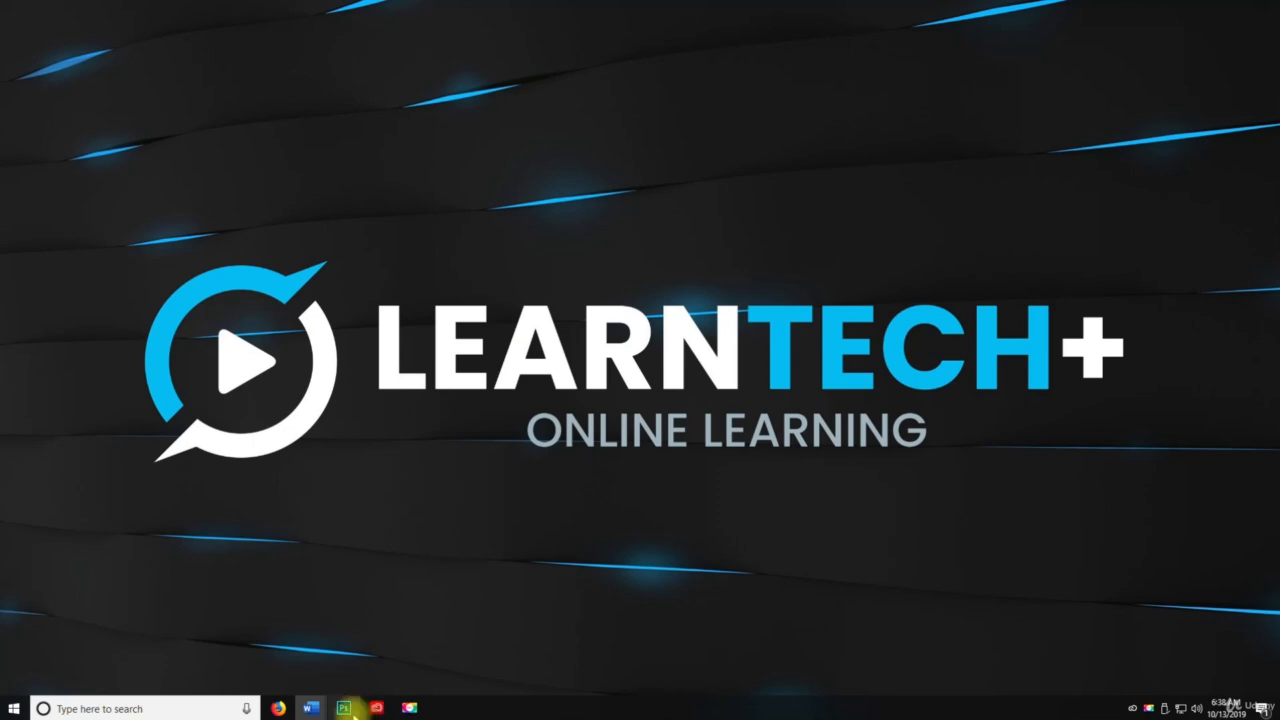
left_click(343, 708)
key("space")
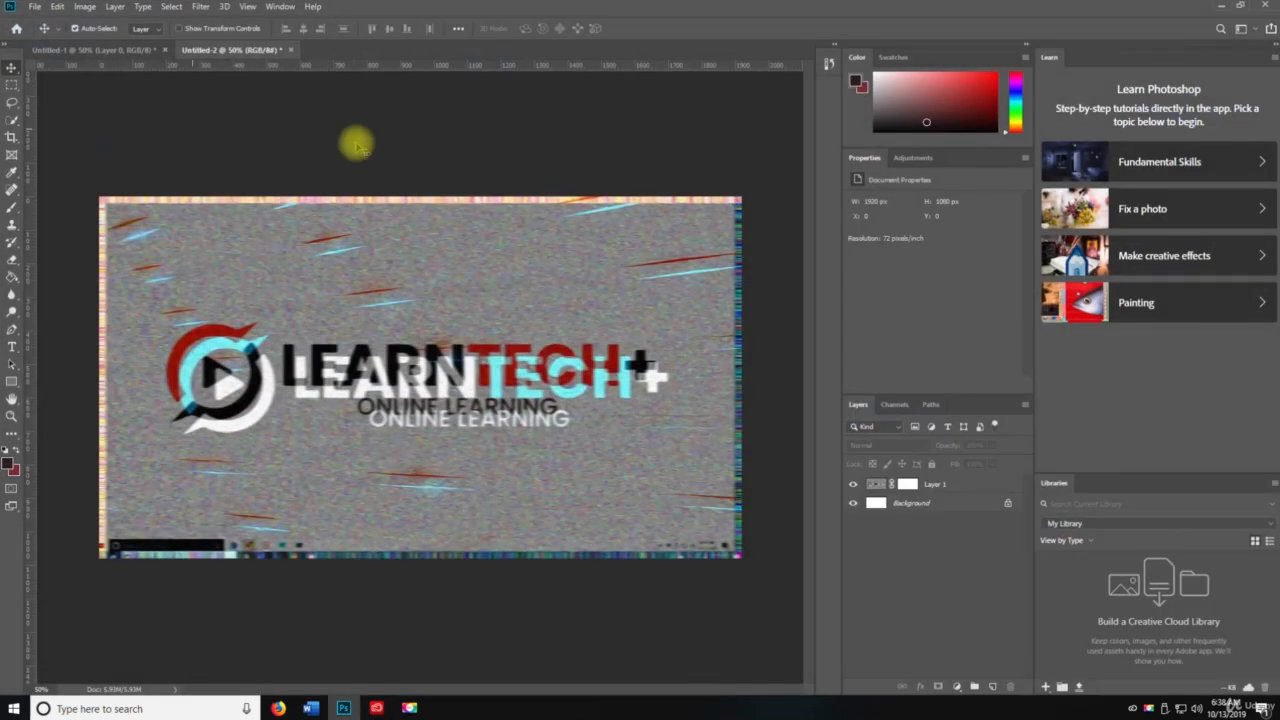